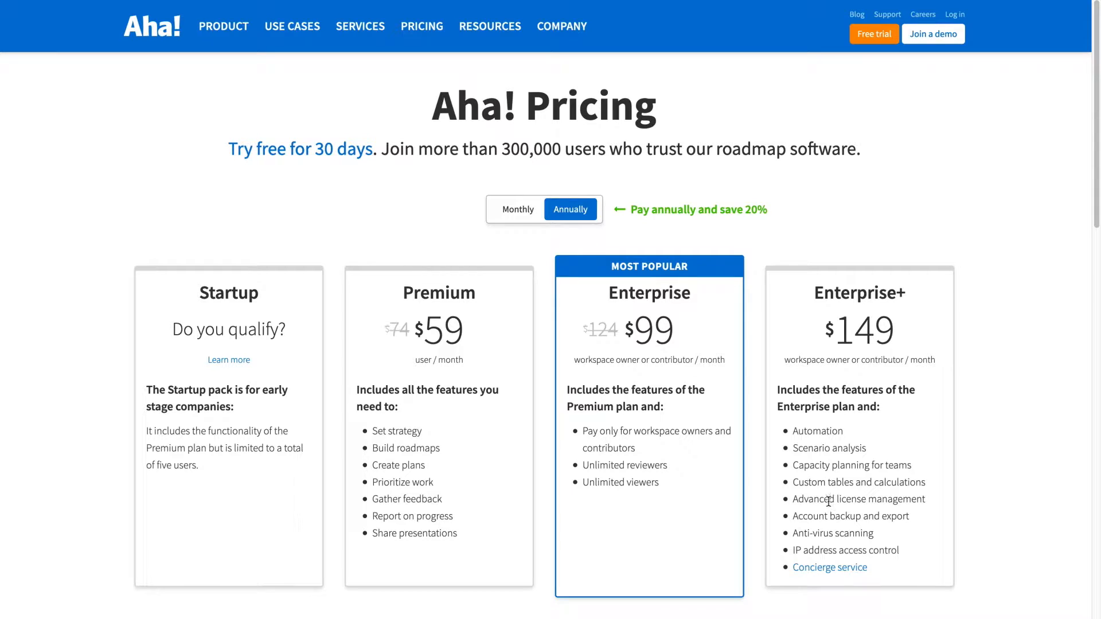
Open the Concierge service page from the Enterprise+ plan and read through its account services and onboarding sections.
click(825, 569)
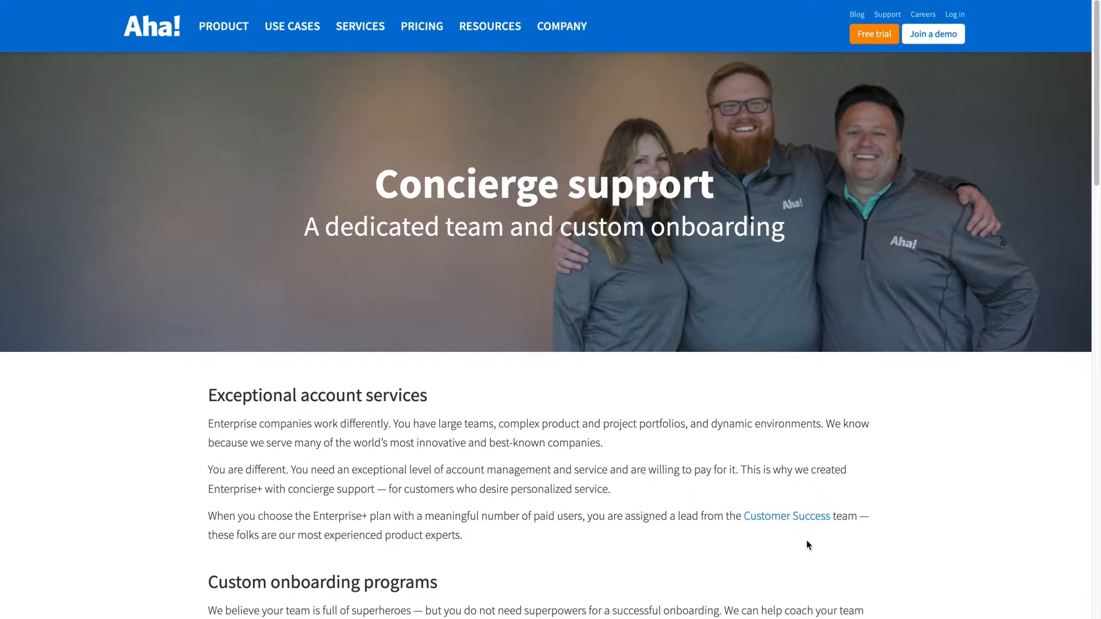
scroll(807, 542, down, 3)
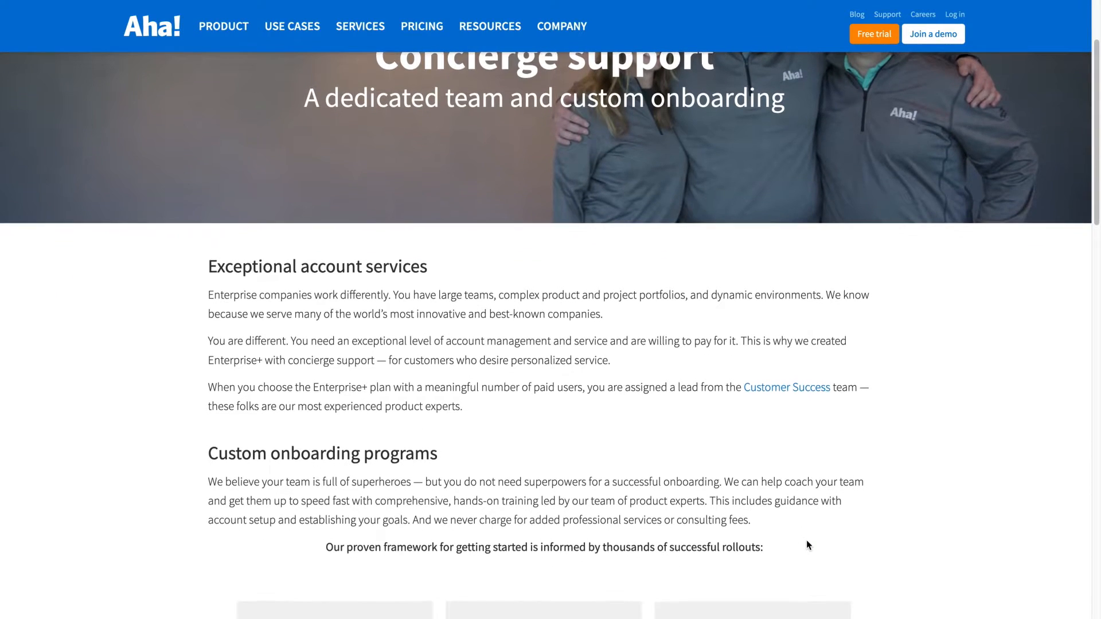
scroll(806, 543, down, 2)
scroll(806, 543, down, 4)
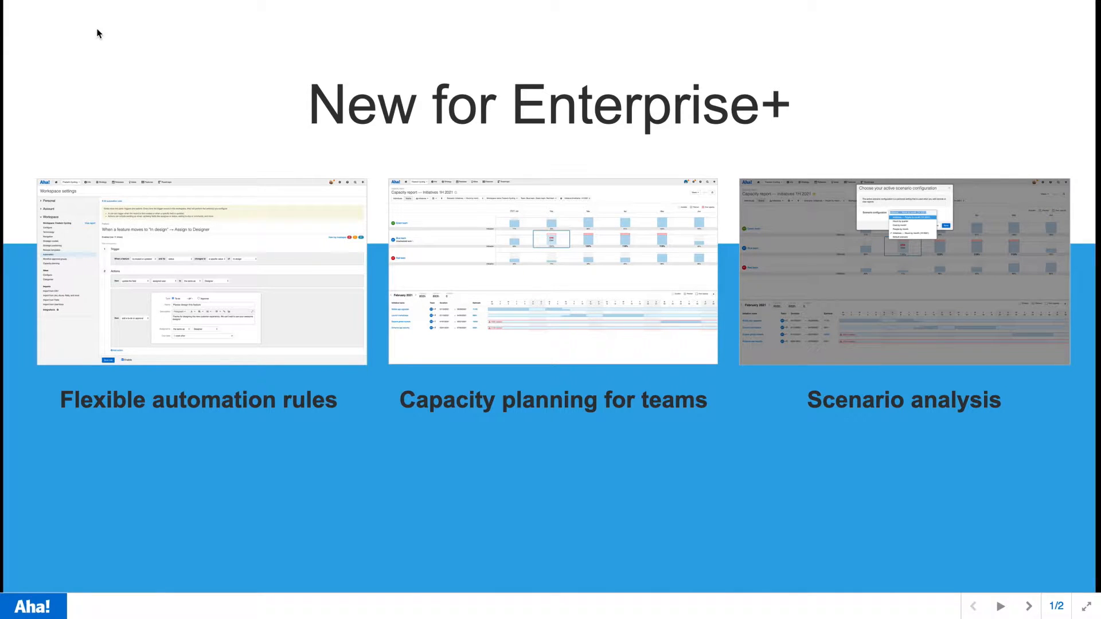
key(Right)
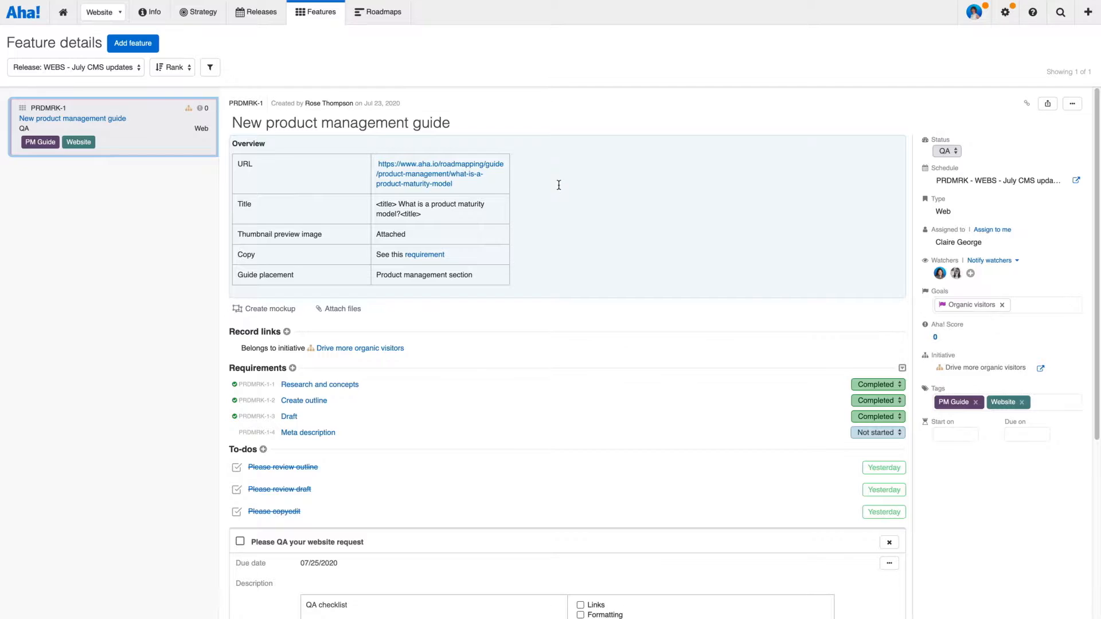
Check off Links, Formatting and Images in the QA checklist of the "Please QA your website request" to-do.
scroll(558, 184, down, 3)
scroll(558, 185, down, 2)
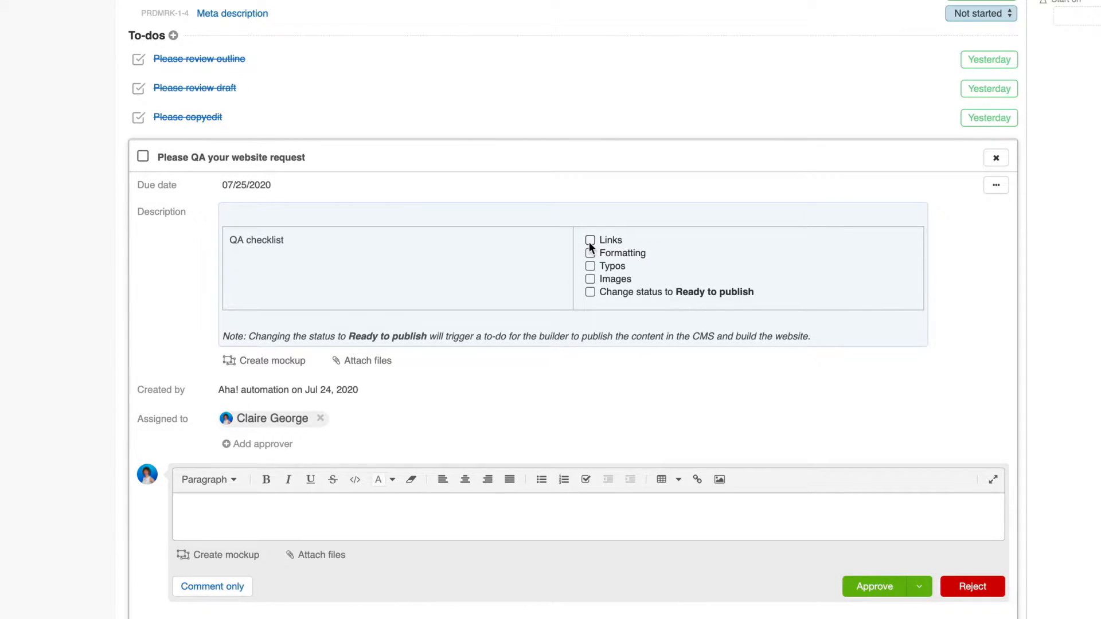
click(589, 240)
click(590, 252)
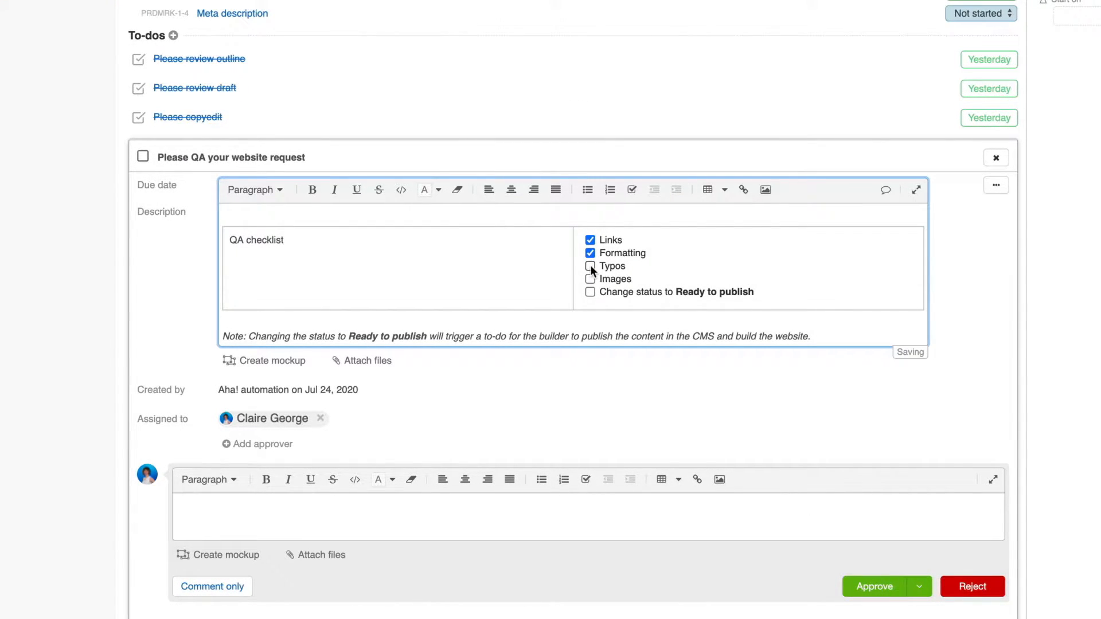
click(590, 279)
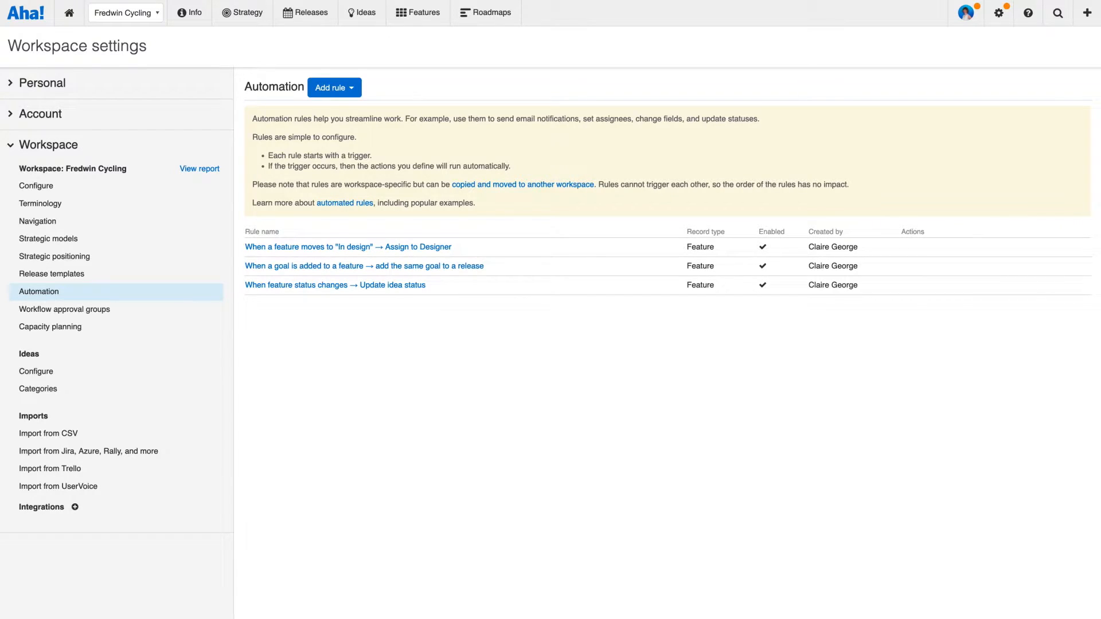
Look through the record types and example rules offered for a new automation rule without adding one.
click(351, 87)
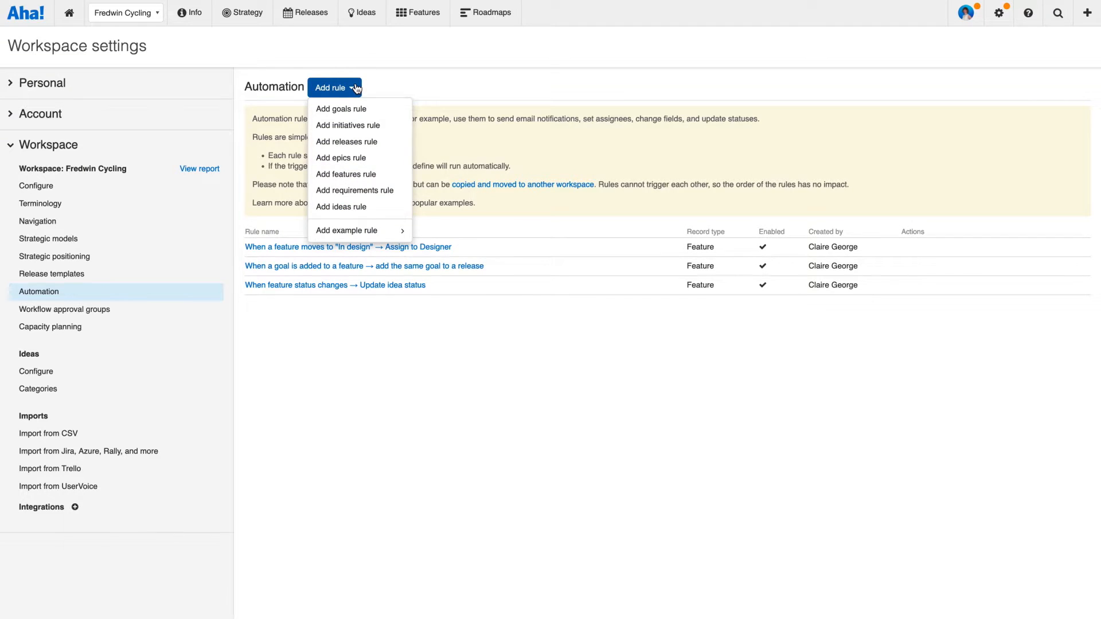
mouse_move(369, 230)
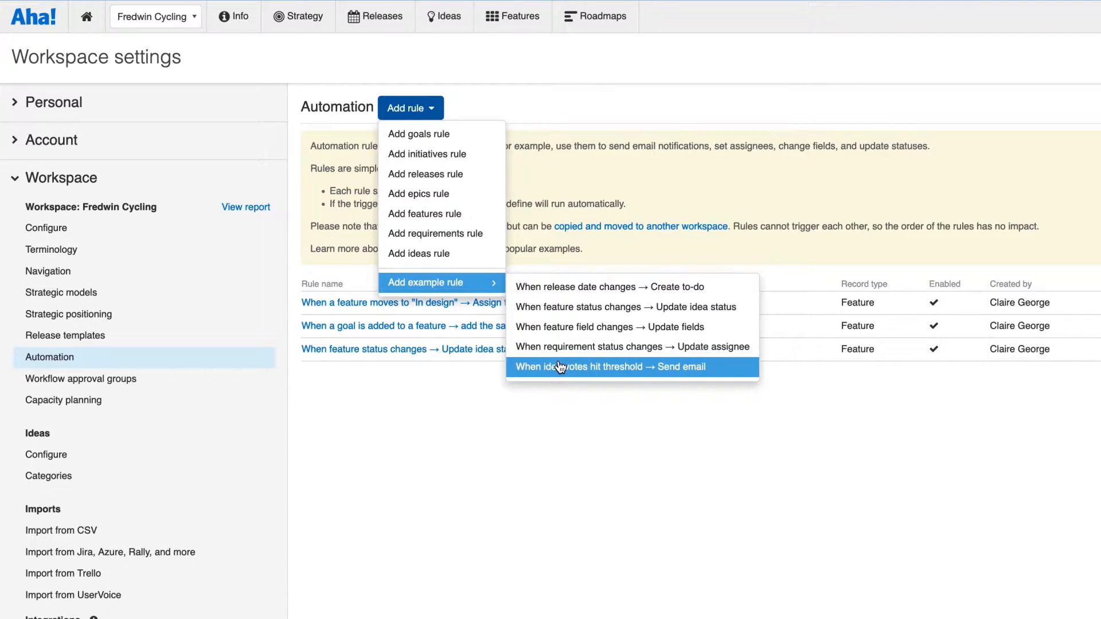
click(483, 436)
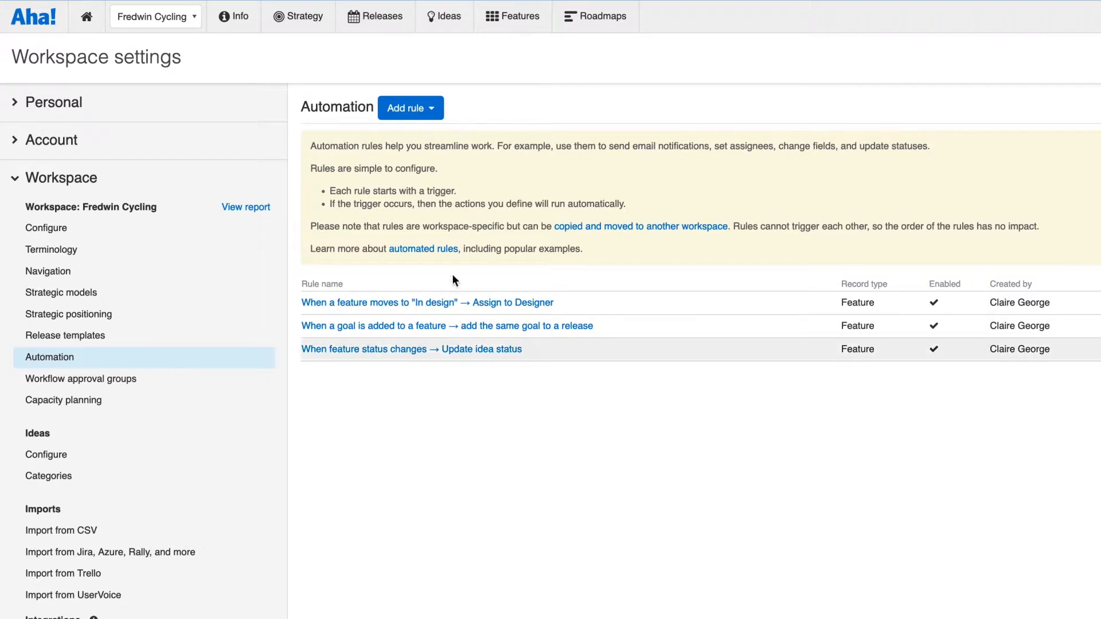
Create an initiatives automation rule triggered when an initiative is created or updated.
click(434, 114)
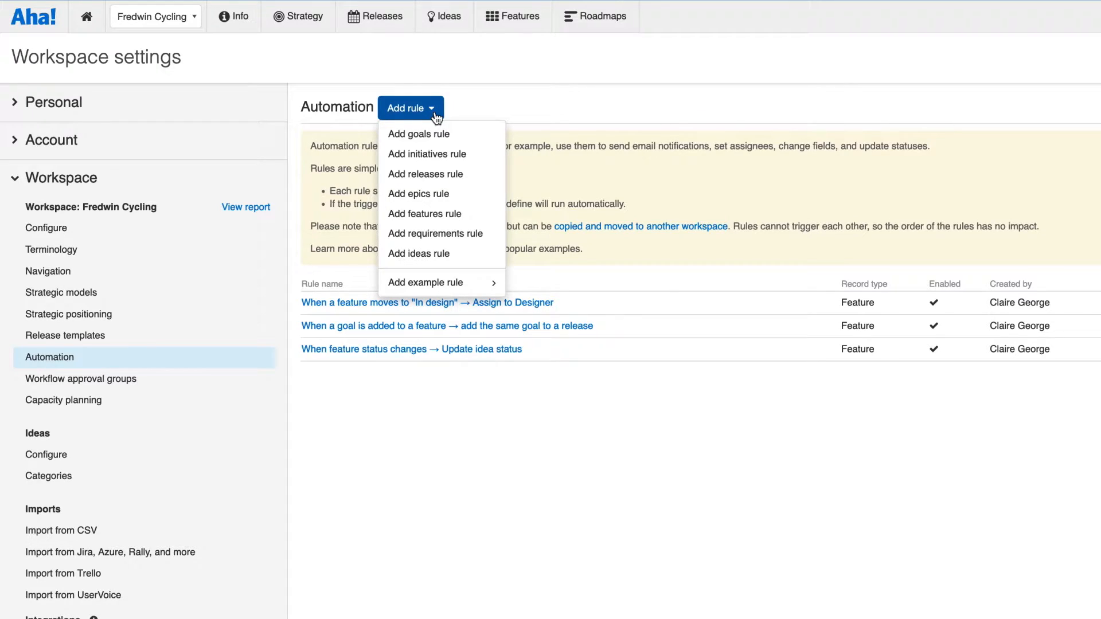
click(422, 155)
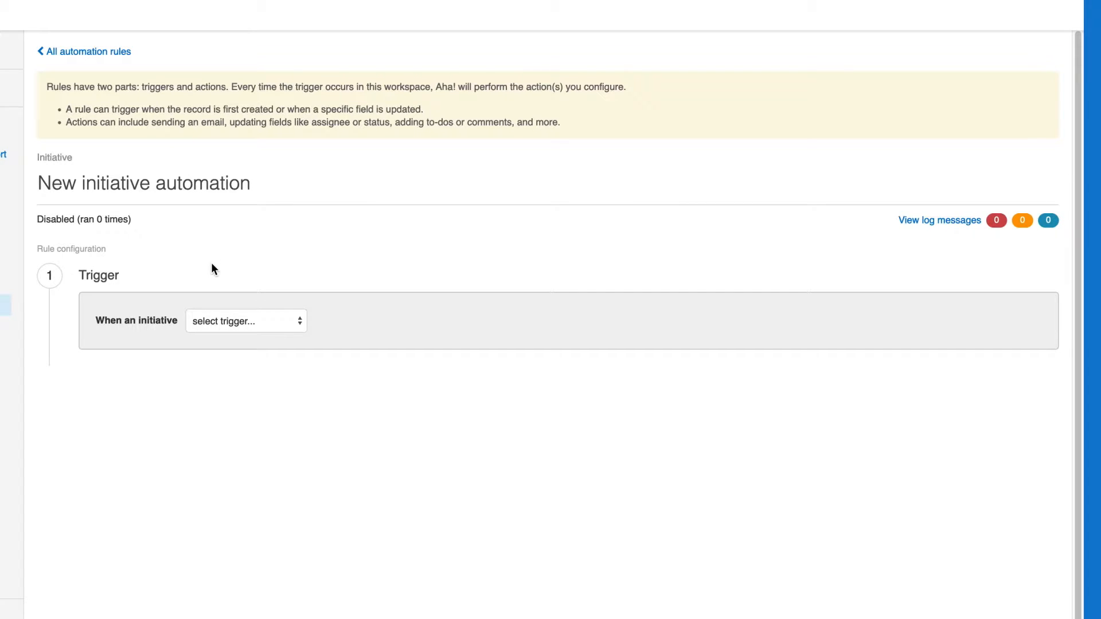
click(222, 326)
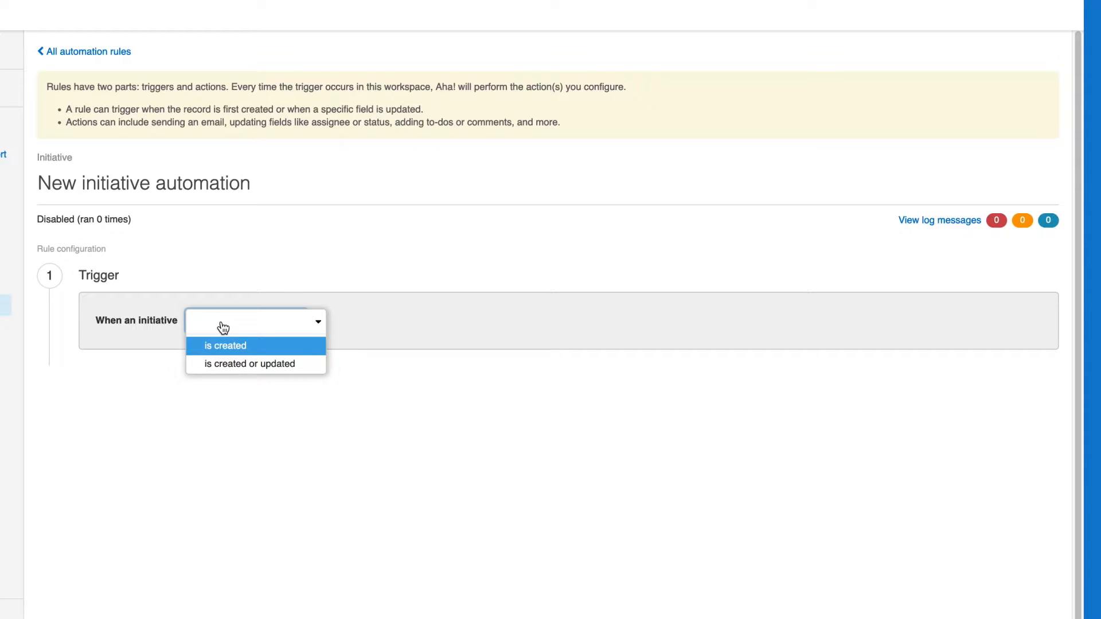
click(240, 368)
Set the trigger condition to the end date changing to later than 7 or more days after the previous end date.
click(392, 332)
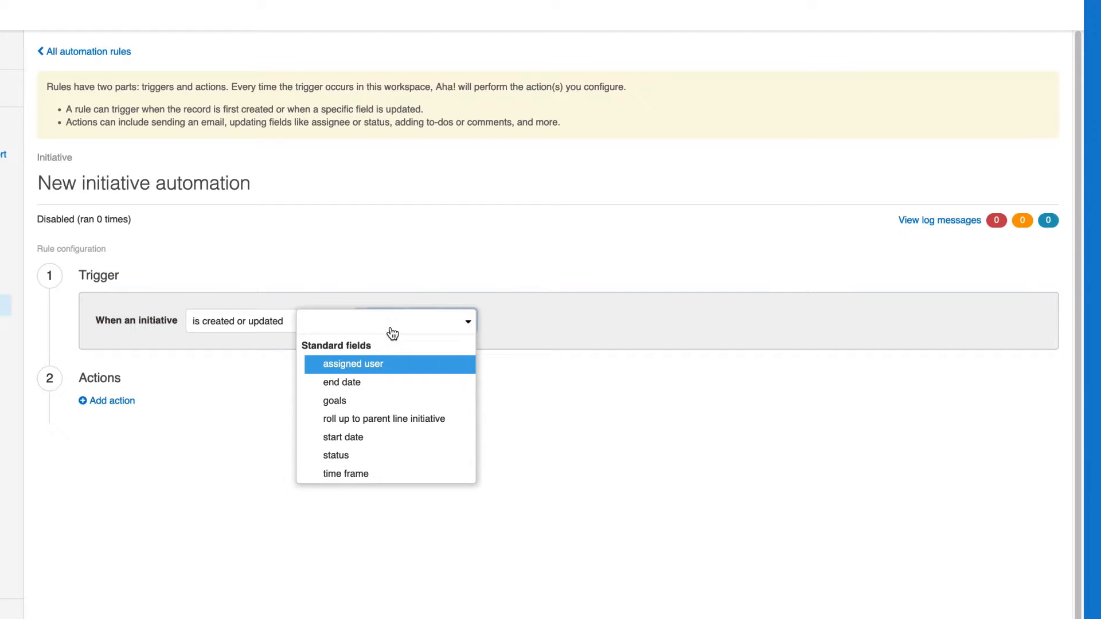
click(367, 381)
click(574, 328)
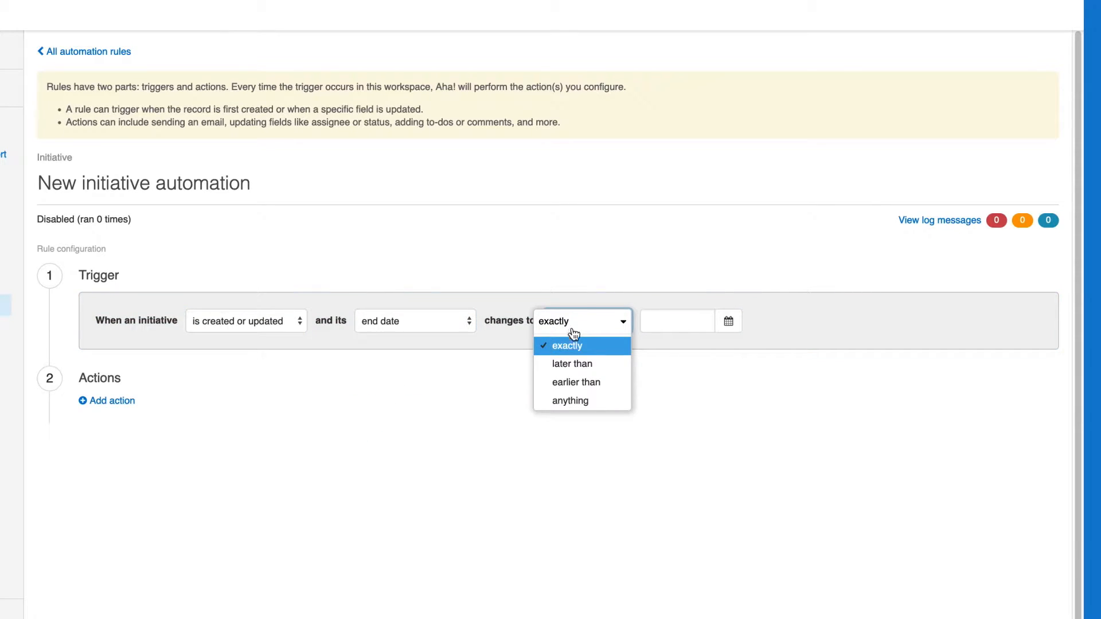
click(571, 362)
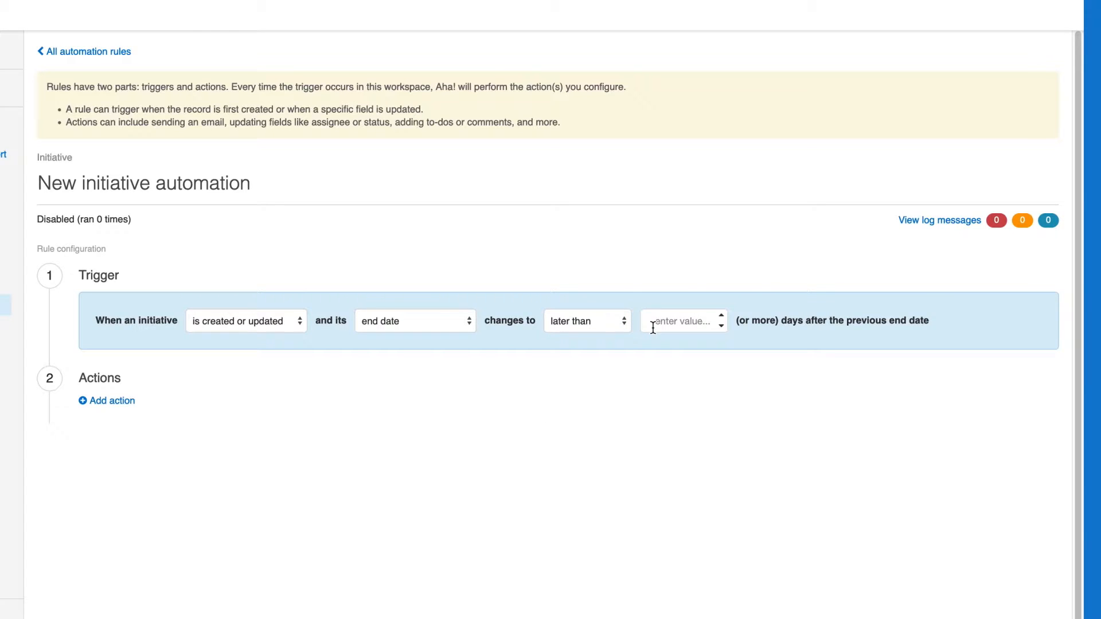
click(669, 322)
text(7)
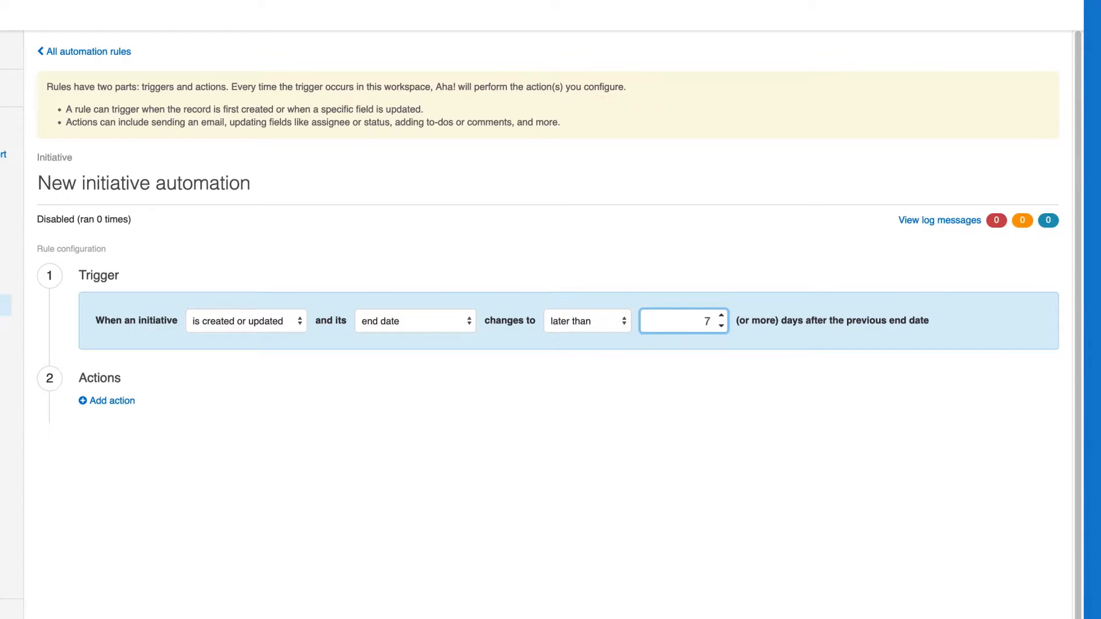
click(590, 360)
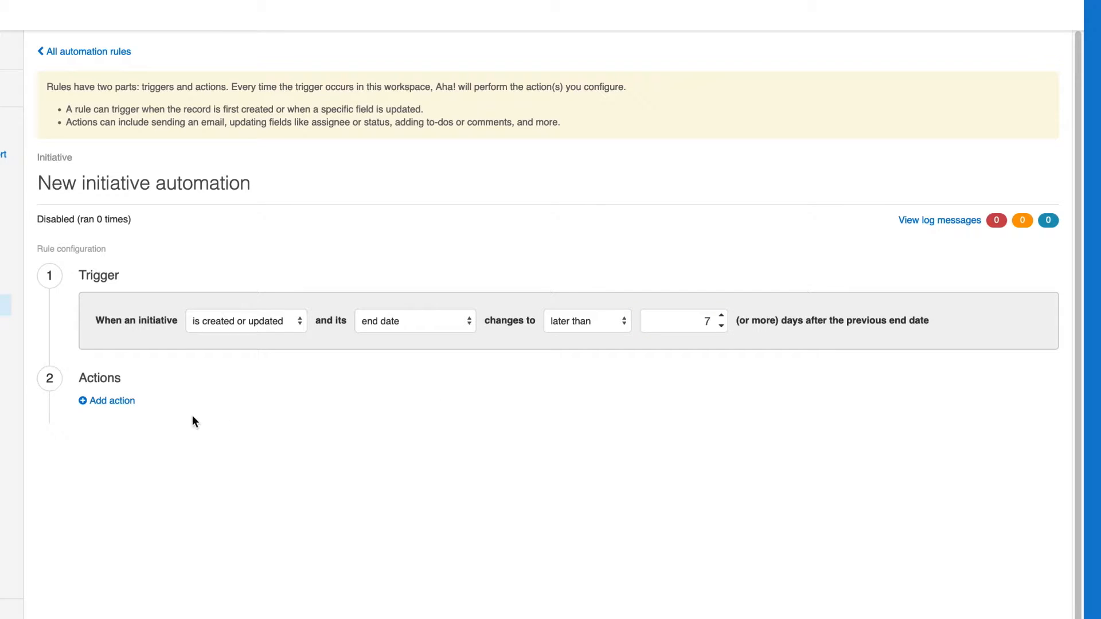
Add an action that sends an email and choose a workspace user as its recipient.
click(130, 406)
click(154, 421)
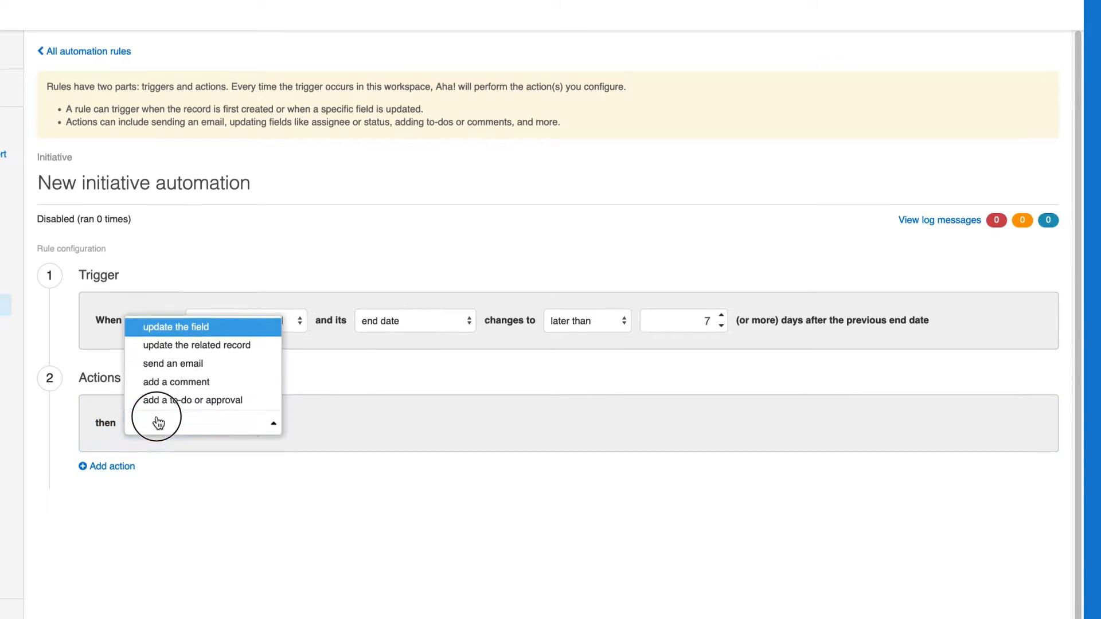
click(172, 347)
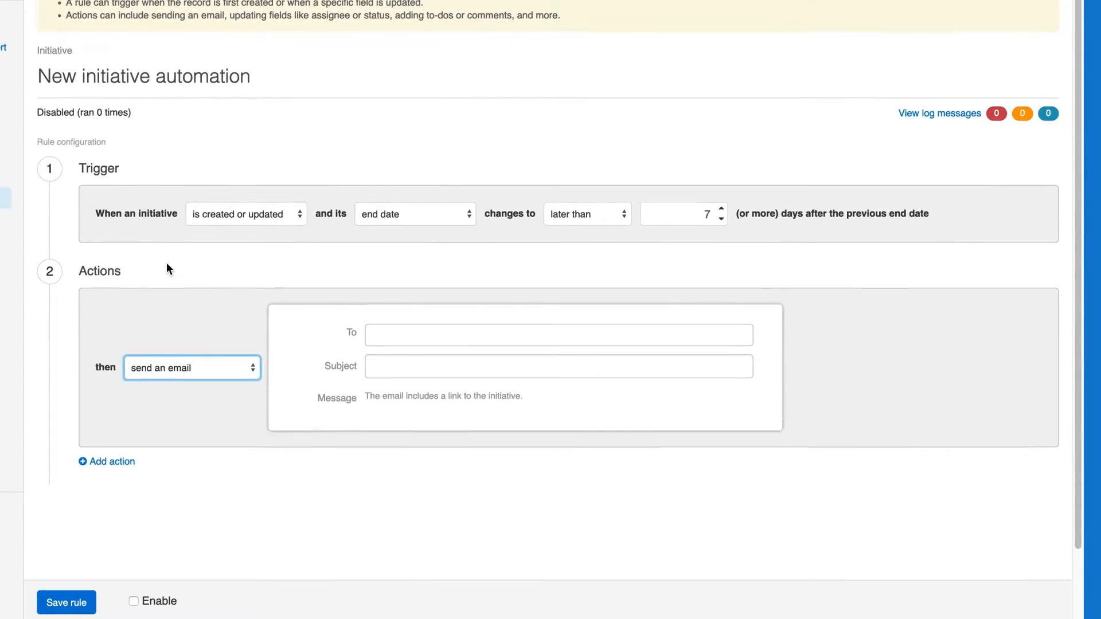
click(373, 333)
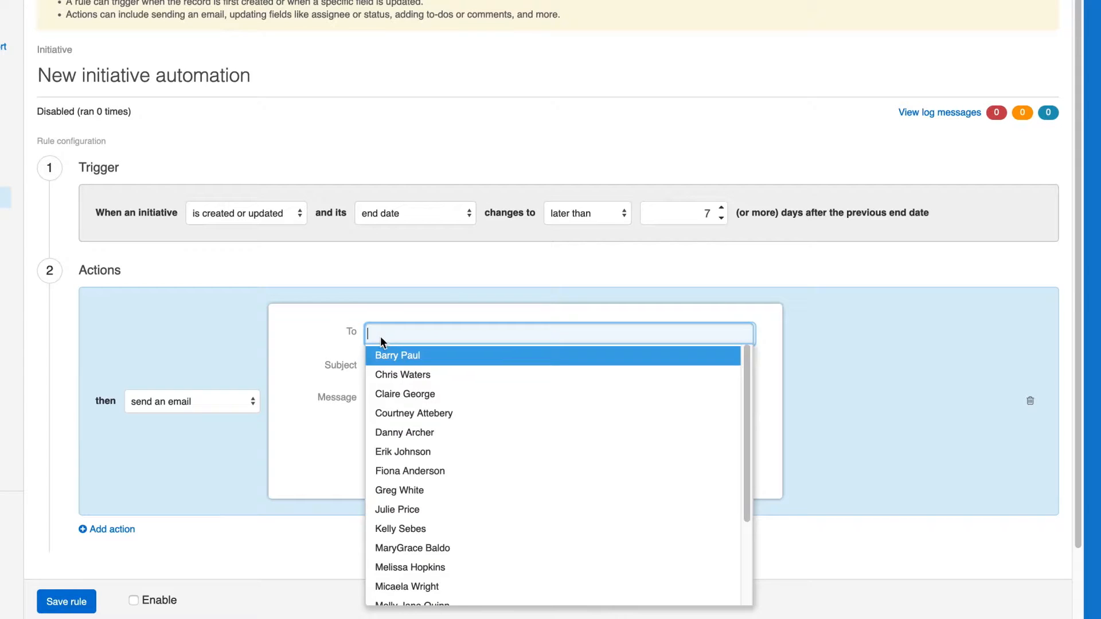
scroll(390, 475, down, 1)
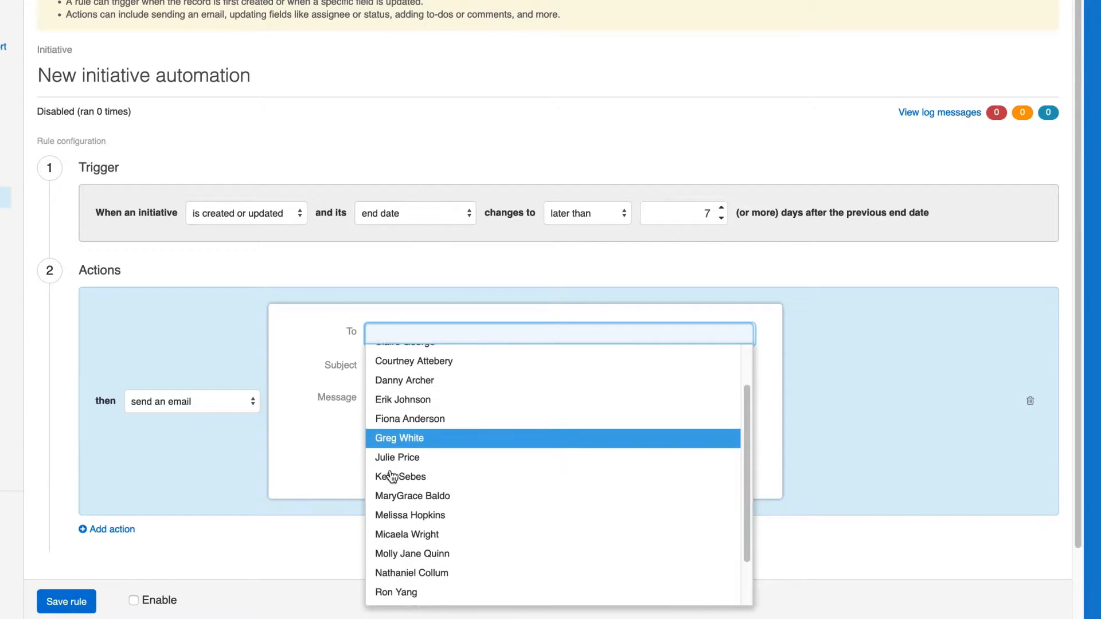
click(388, 551)
click(328, 462)
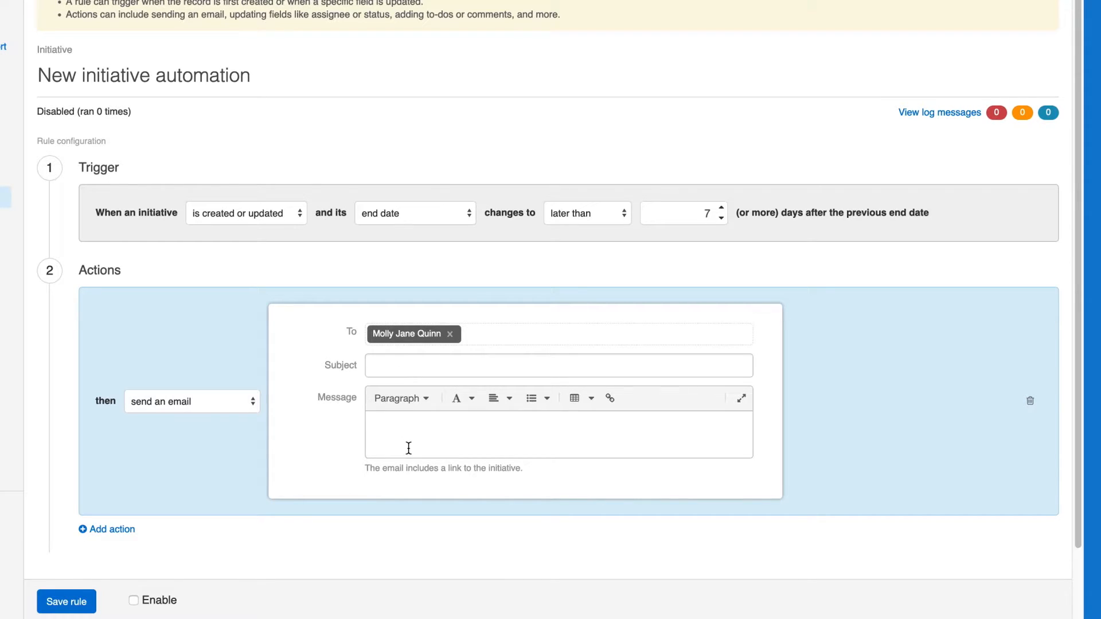
Highlight the note below the email's message field and return to the workspace's Automation page.
click(363, 470)
drag(363, 471, 531, 479)
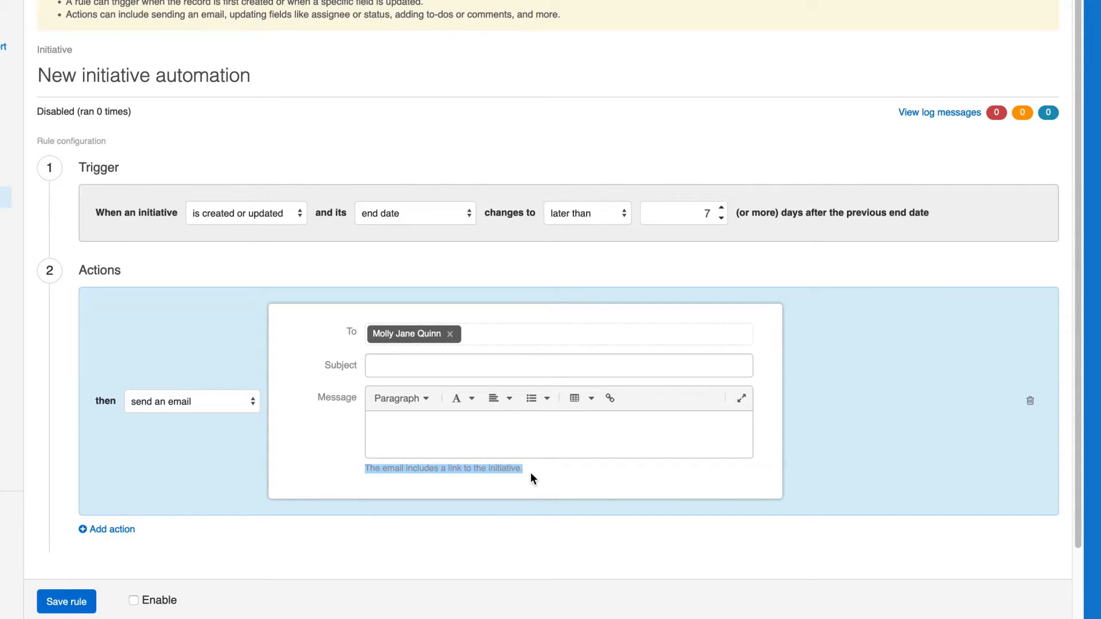
click(452, 531)
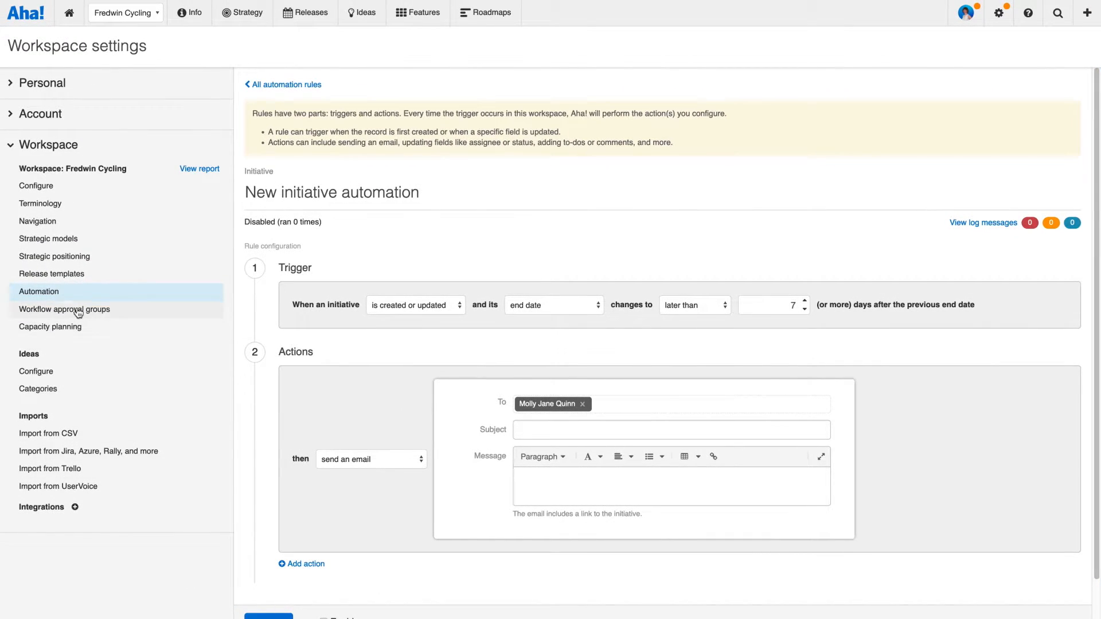
click(58, 292)
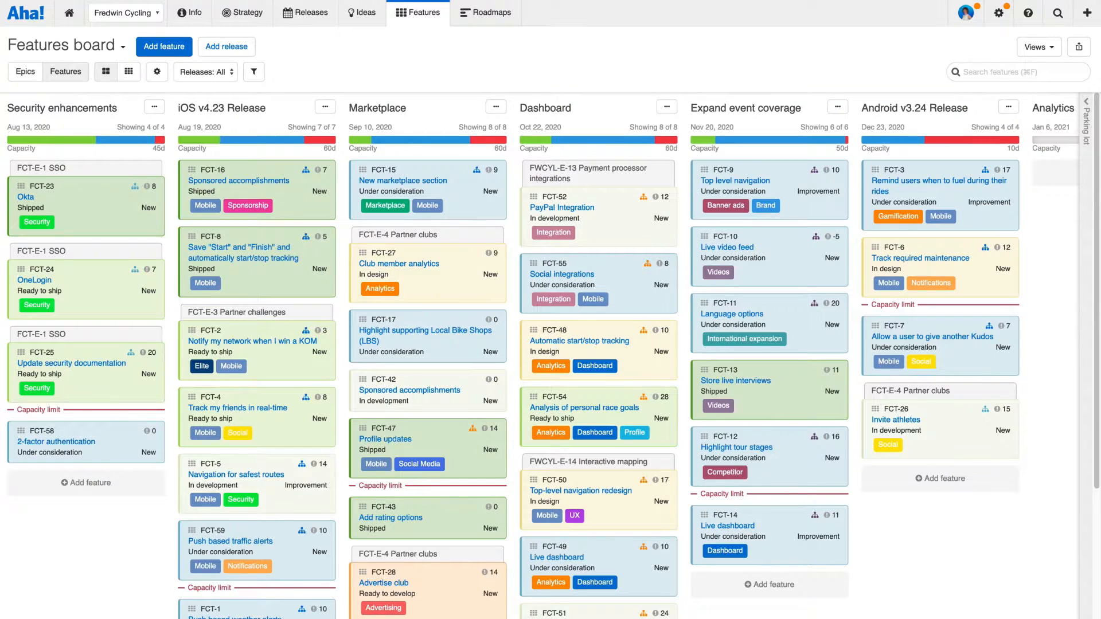
Open the "New marketplace section" feature and view the users available for its Designer field without changing it.
click(454, 192)
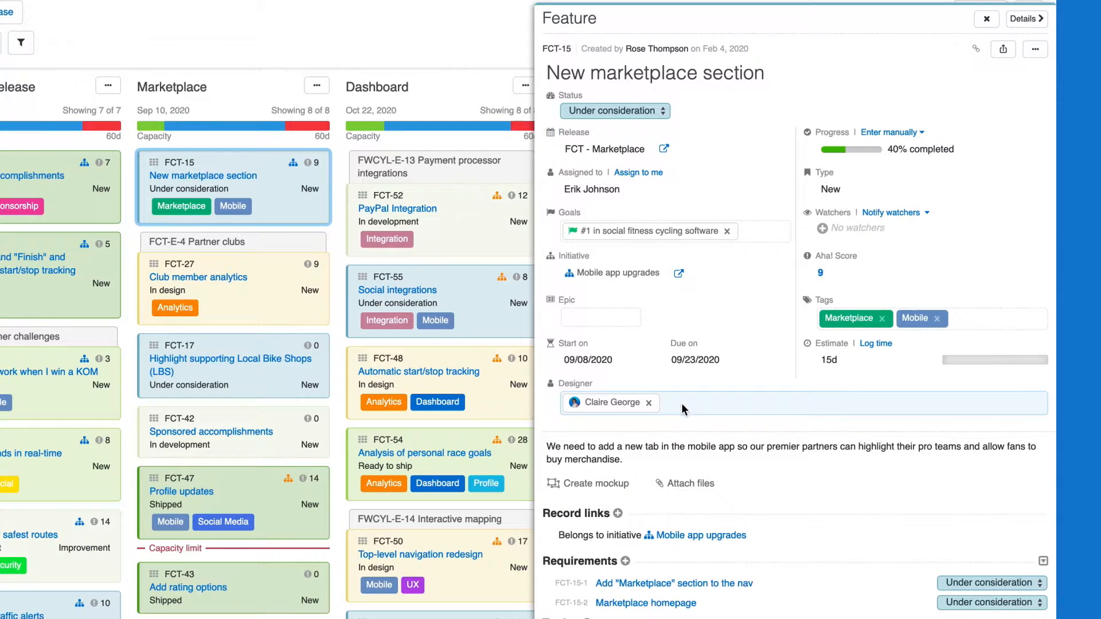
click(682, 408)
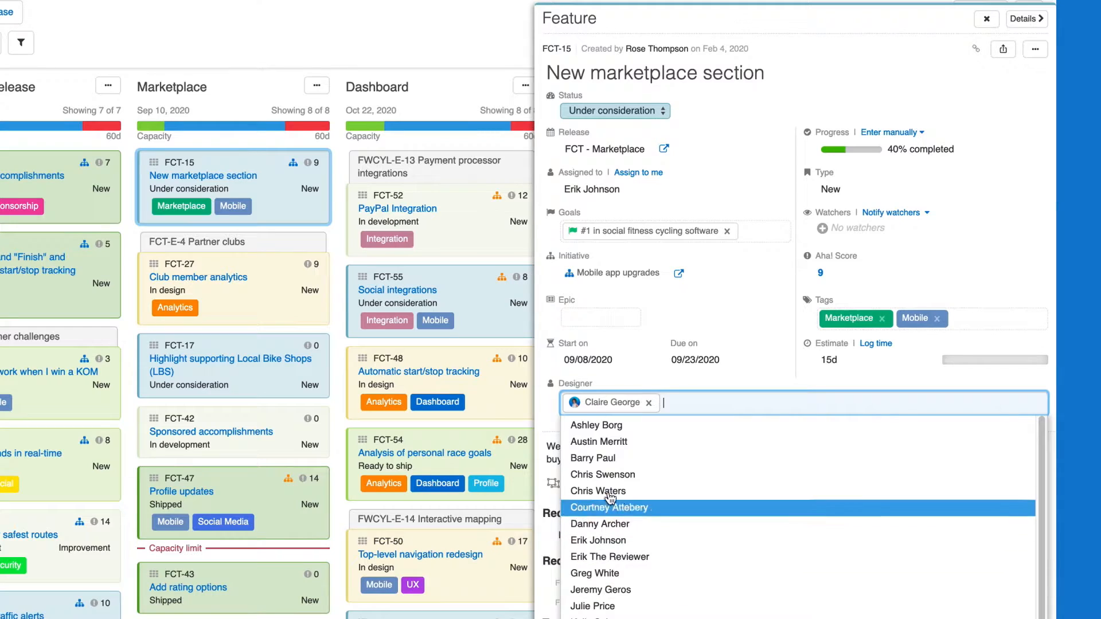
click(543, 406)
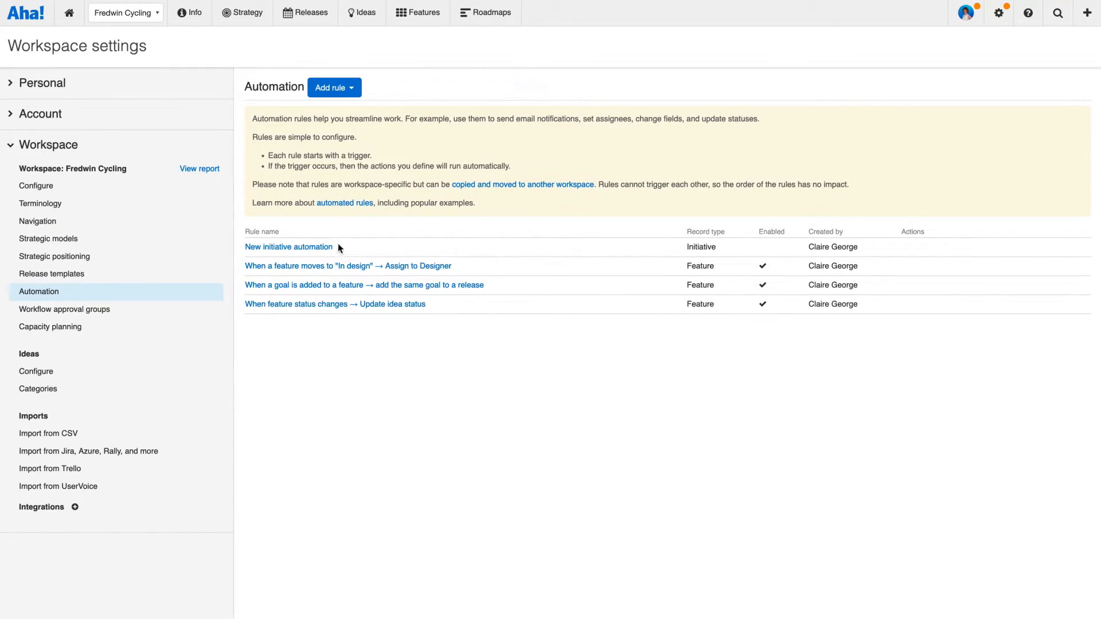
Open the 'When a feature moves to "In design" → Assign to Designer' rule and review its actions, including the Designer field options.
click(321, 269)
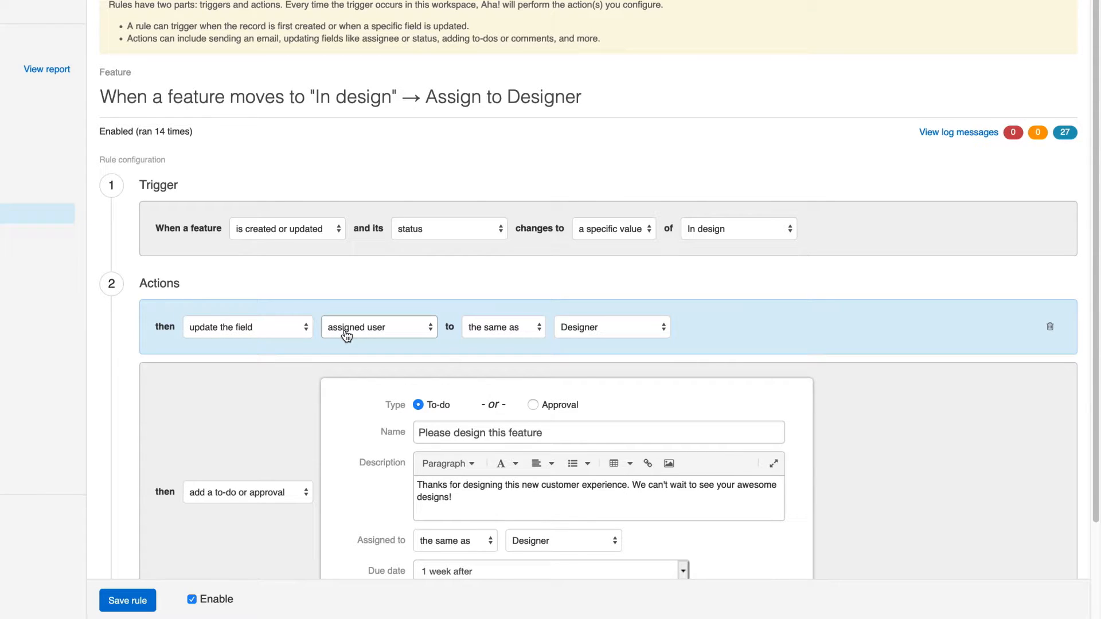
click(587, 331)
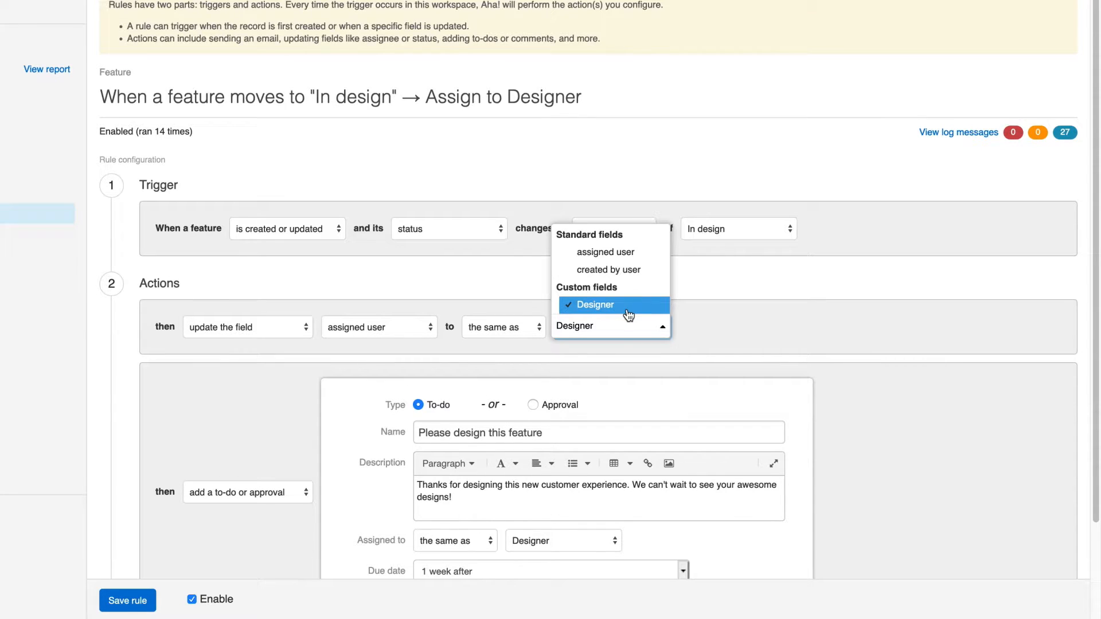
click(711, 315)
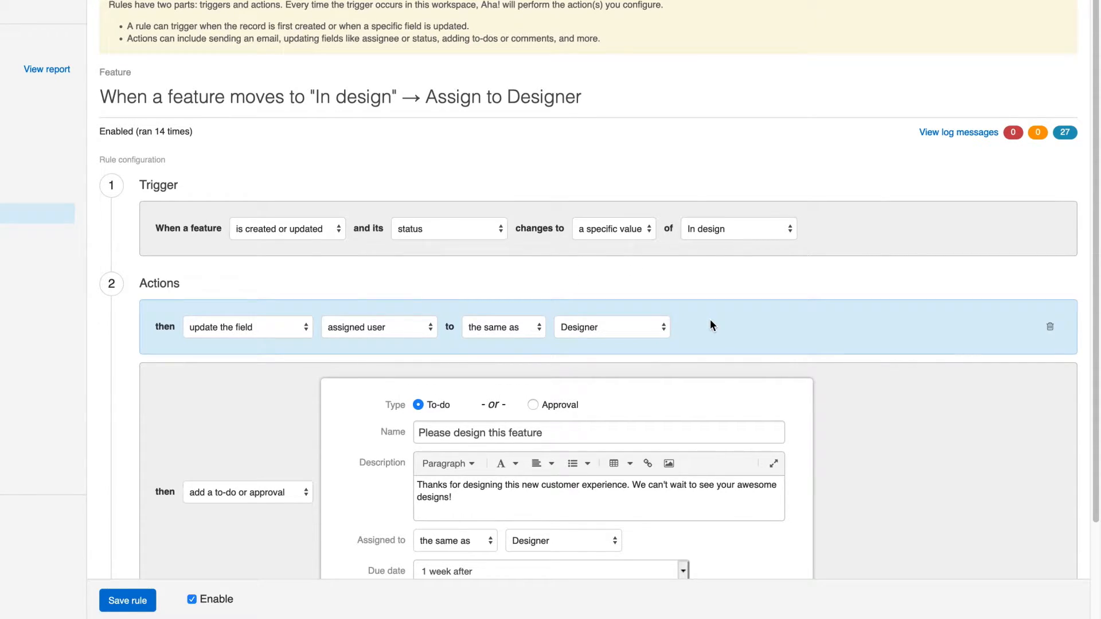
scroll(710, 321, down, 2)
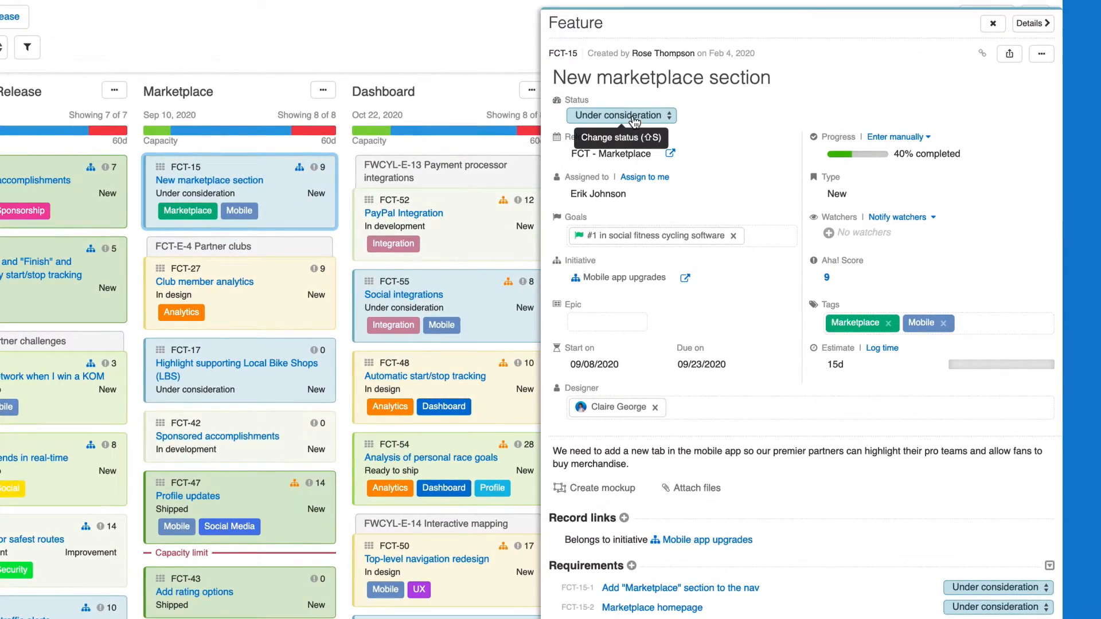
Change the status of the "New marketplace section" feature to In design.
click(633, 120)
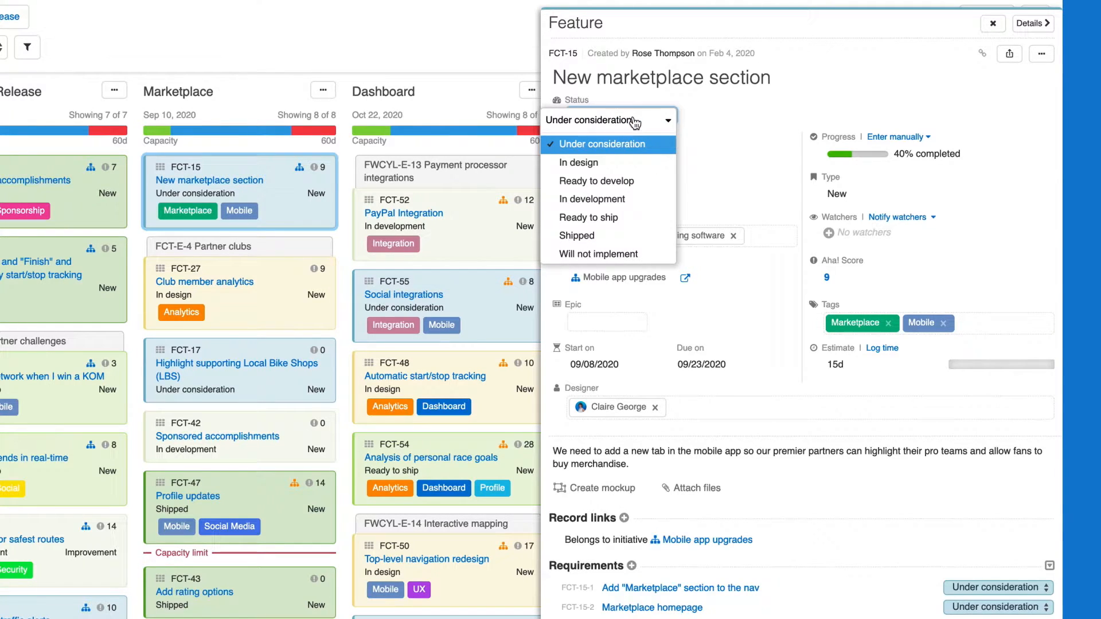
click(594, 163)
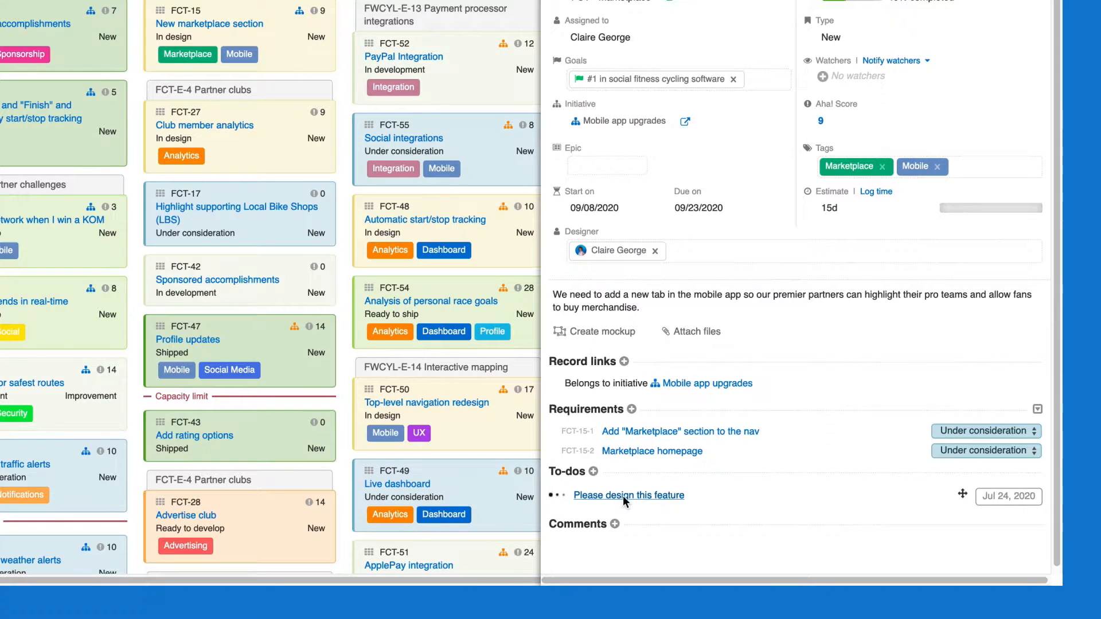
Open the "Please design this feature" to-do on the "New marketplace section" feature, review its details and close it.
click(625, 496)
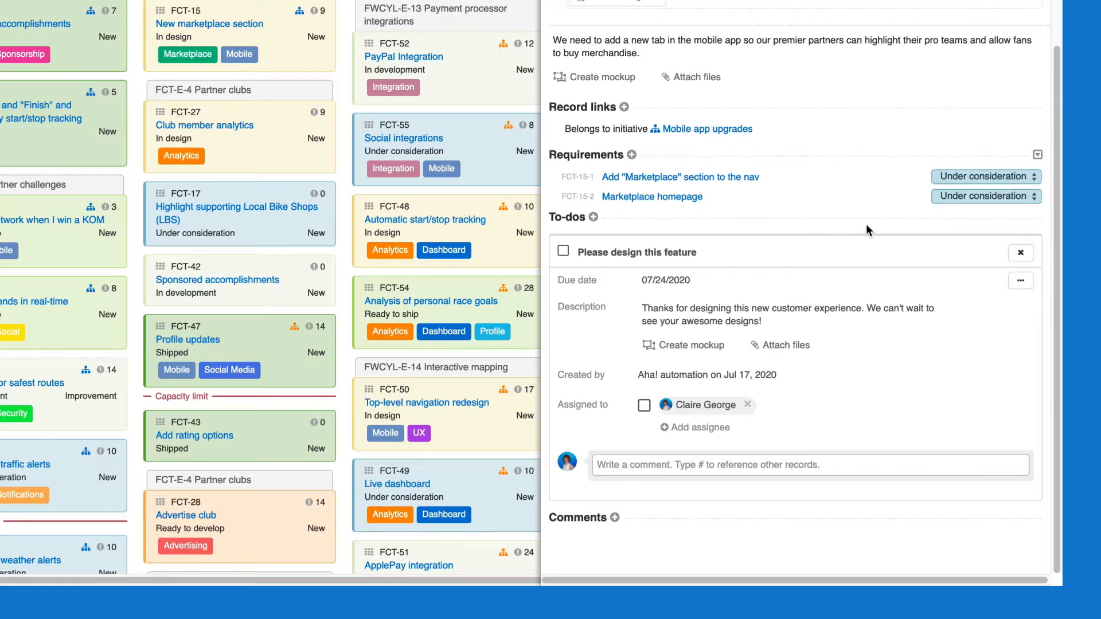
click(1021, 254)
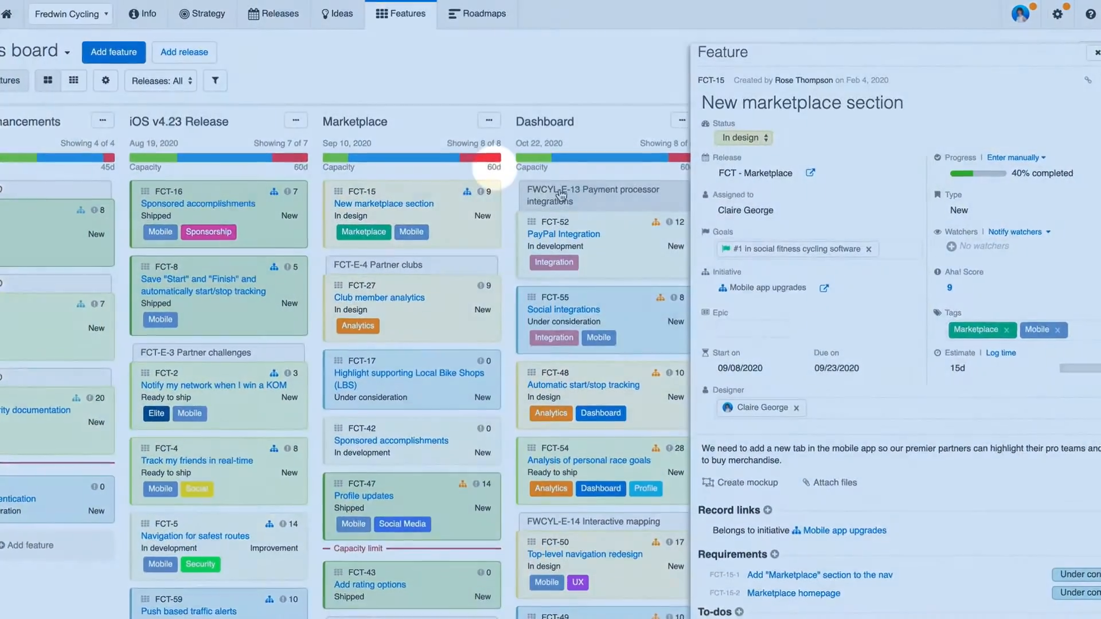
View the Marketplace release's capacity settings and the available capacity units, leaving them as they are, and return to the features board.
click(494, 168)
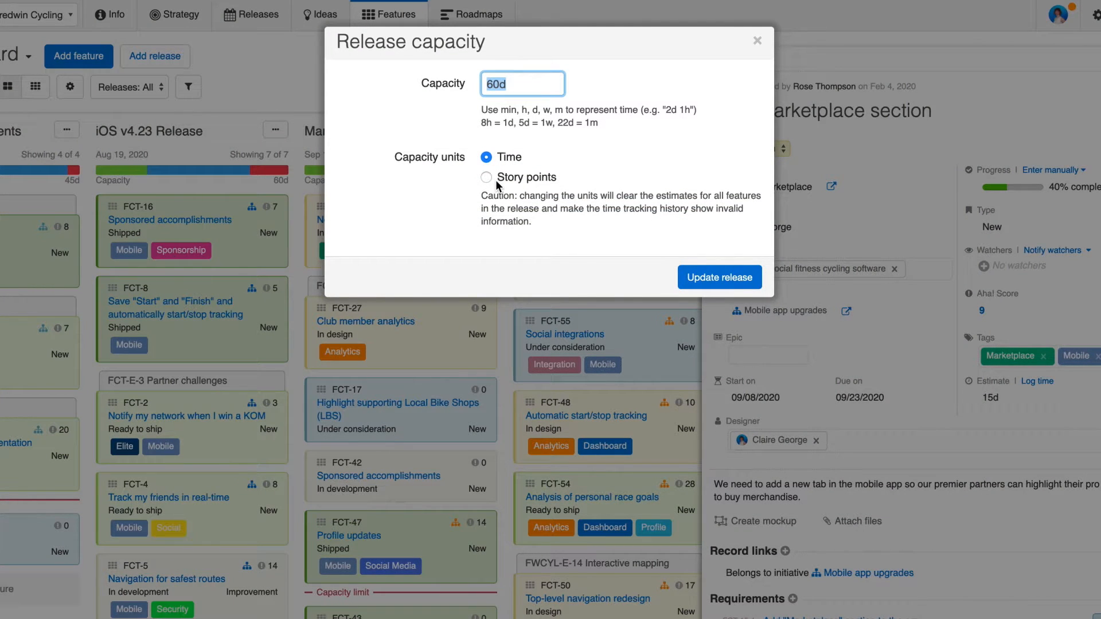
click(756, 40)
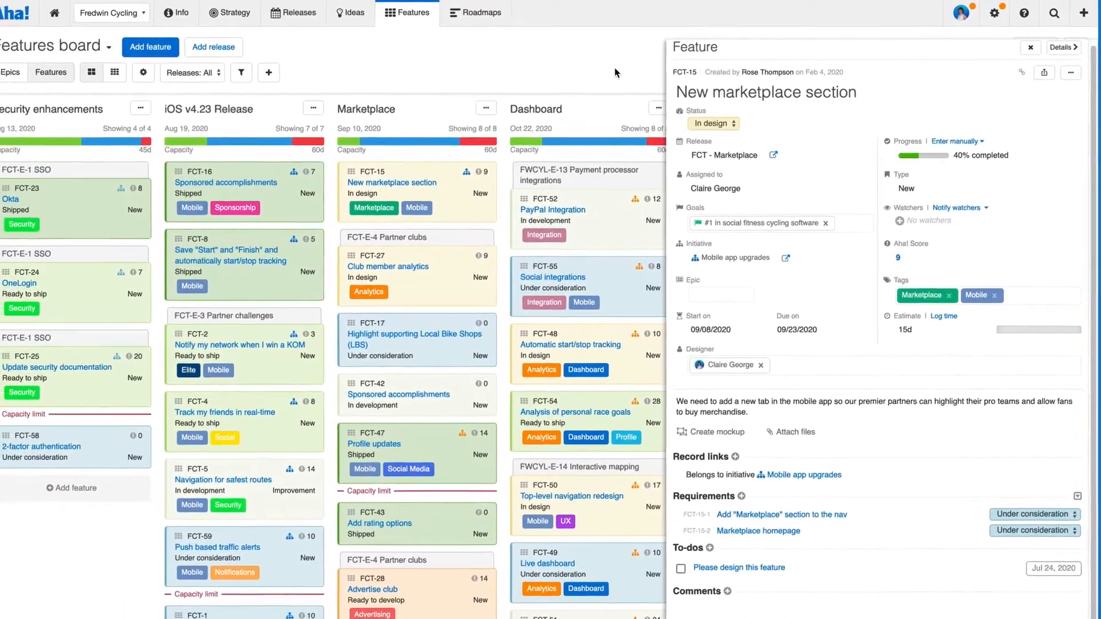
click(613, 69)
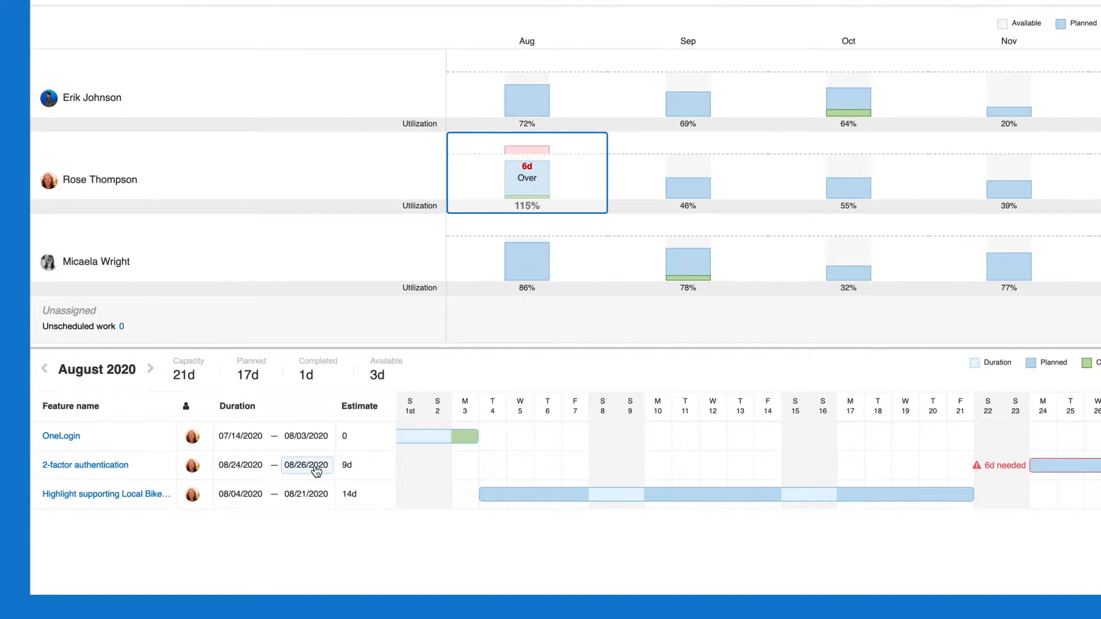
Set the end date of the 2-factor authentication feature to September 4, 2020 in the August 2020 work details.
click(315, 470)
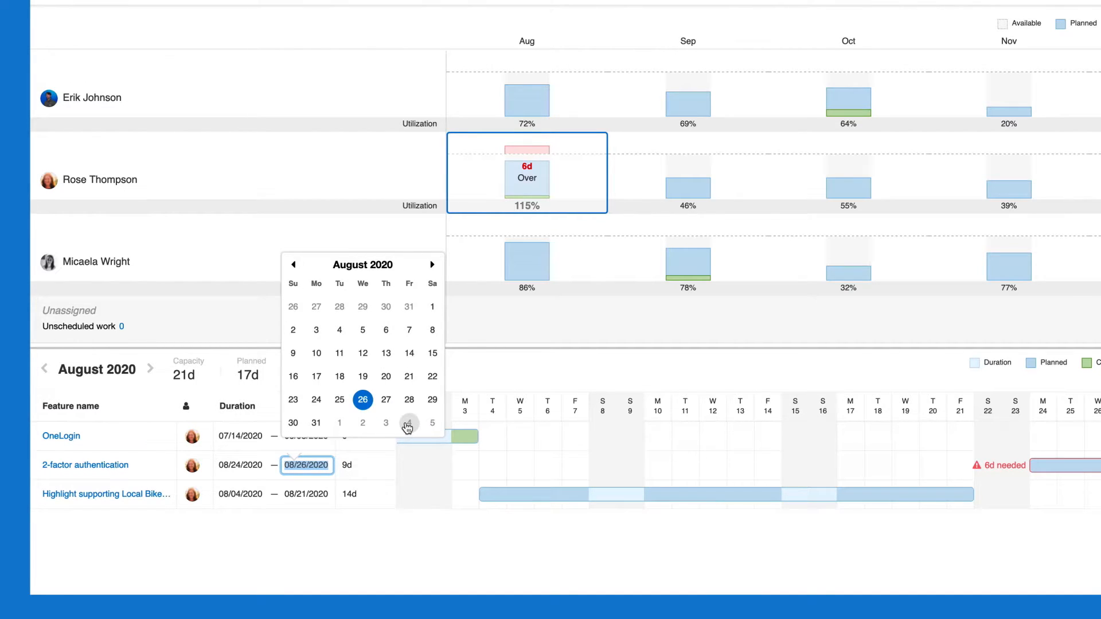
click(409, 424)
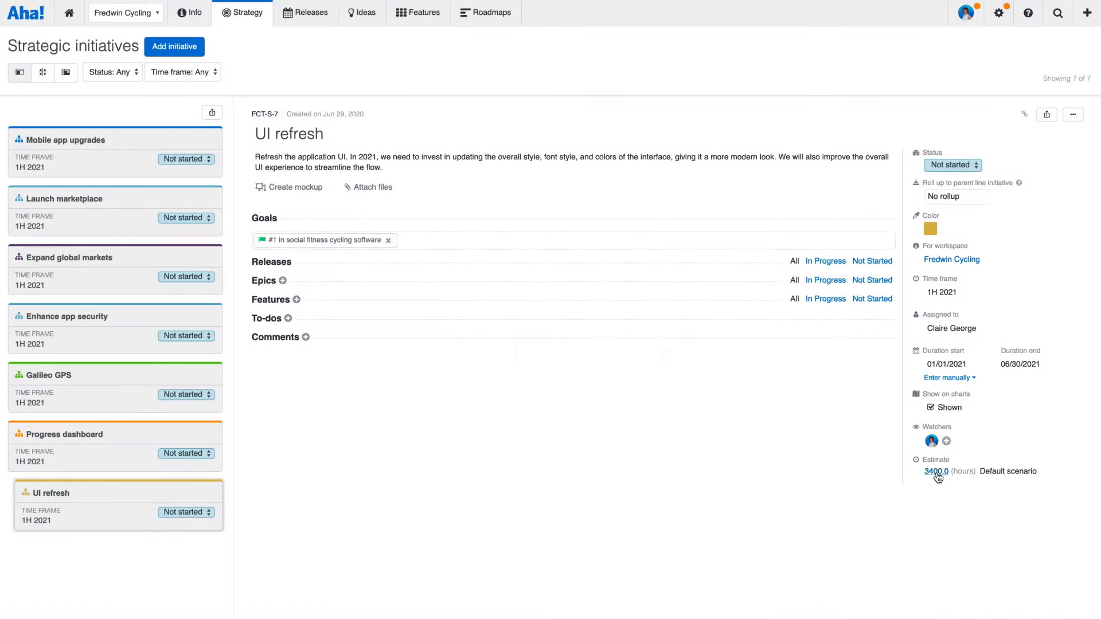
Add Red team with 500 hours to the UI refresh initiative's team estimate and close the capacity planning details.
click(933, 471)
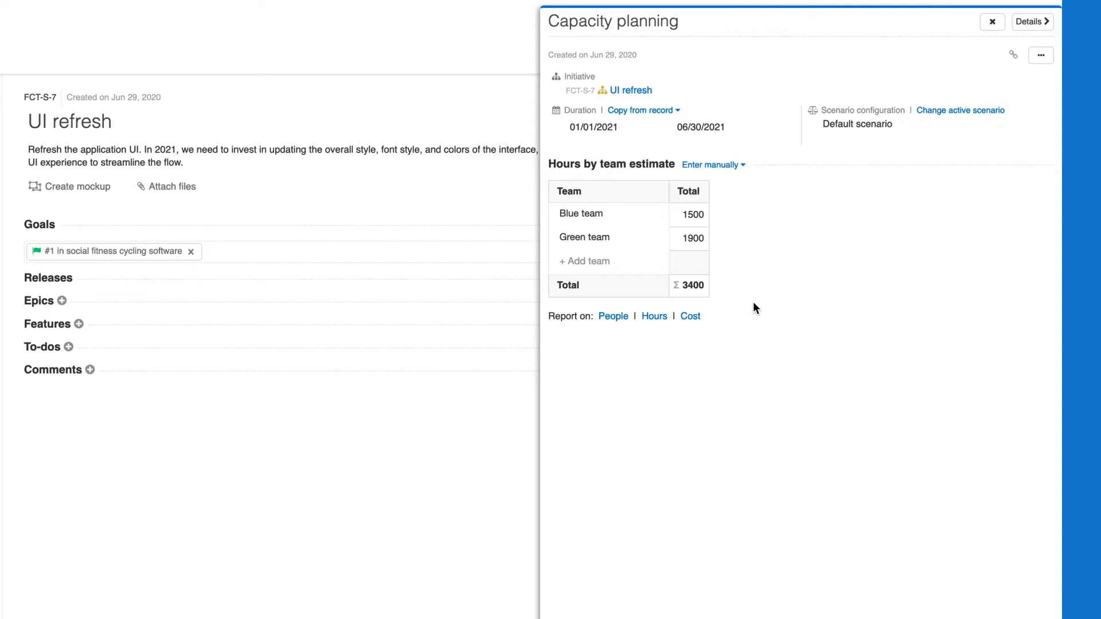
click(611, 262)
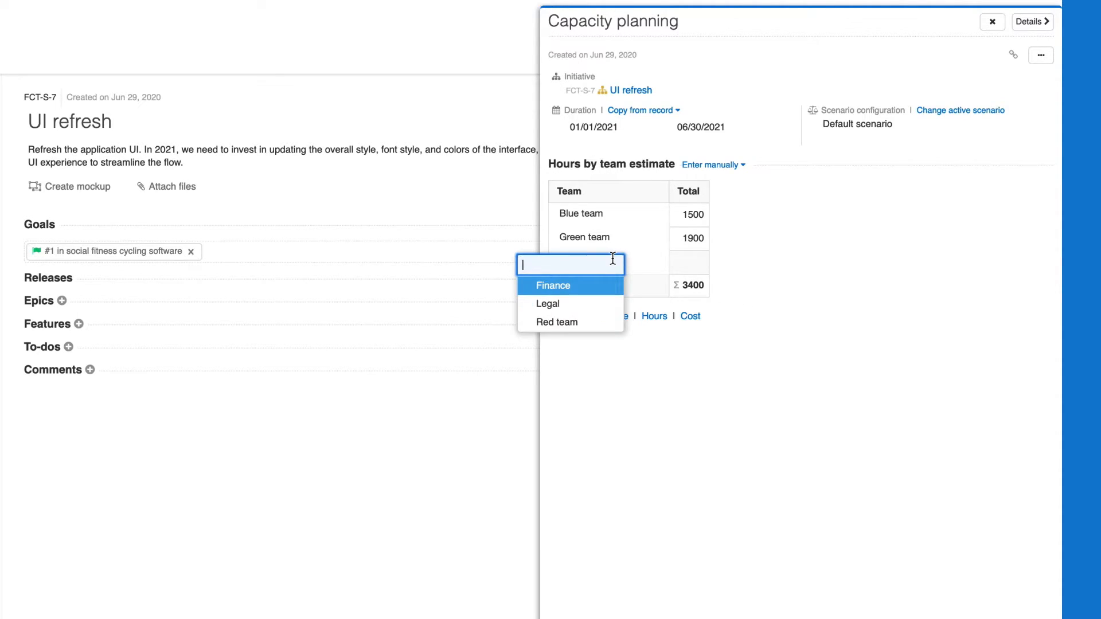
click(570, 321)
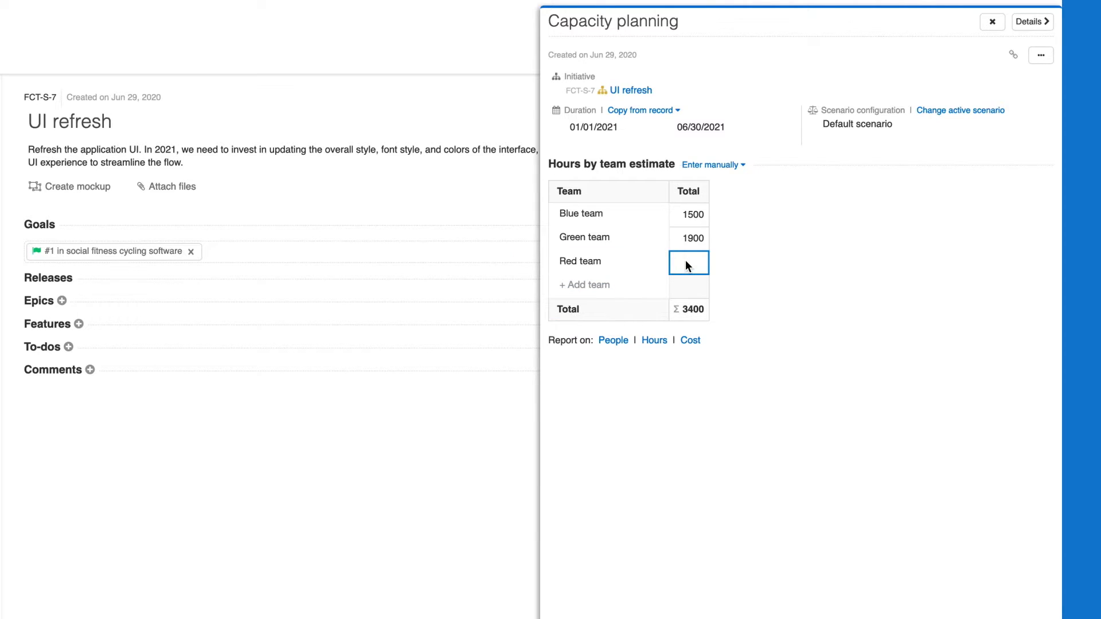
text(500)
click(690, 545)
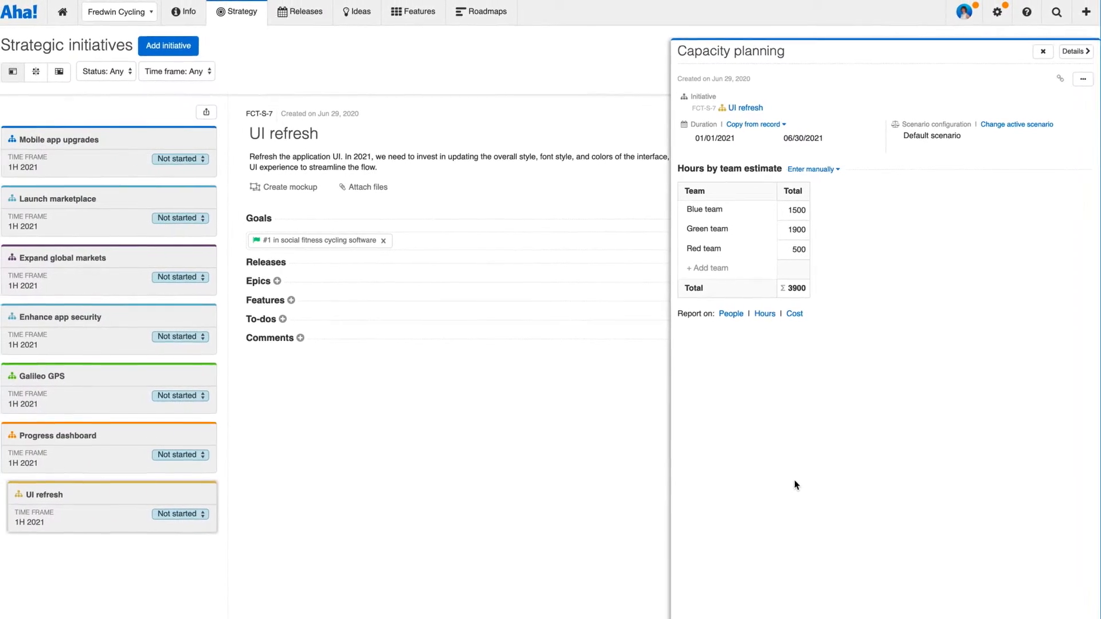
click(582, 538)
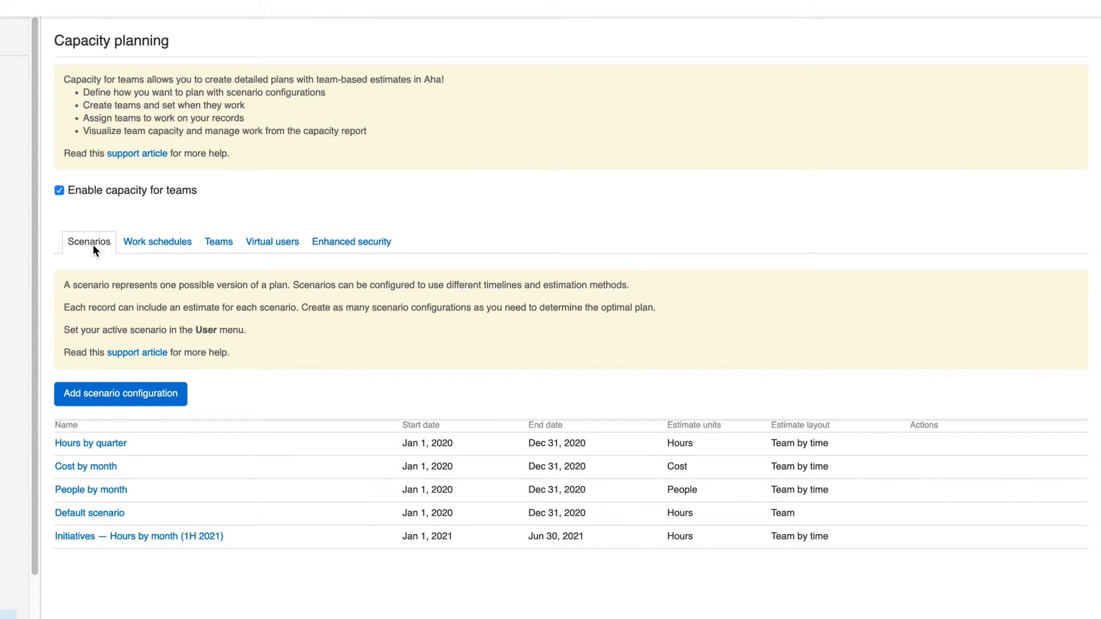
Review the North America work schedule in the capacity planning settings and close it without changes.
click(152, 242)
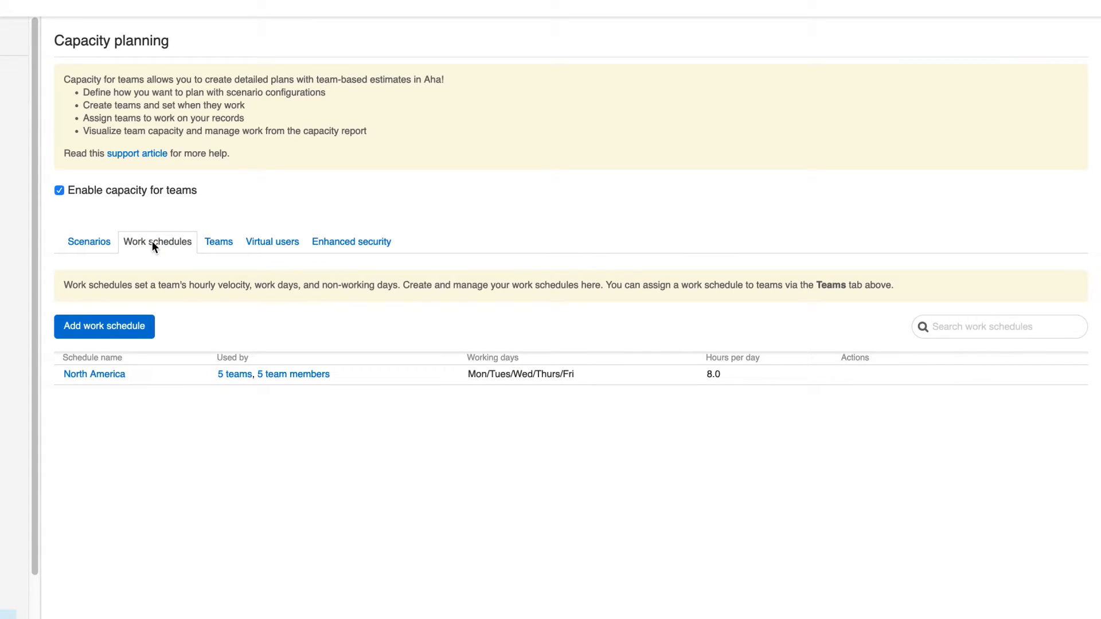
click(110, 381)
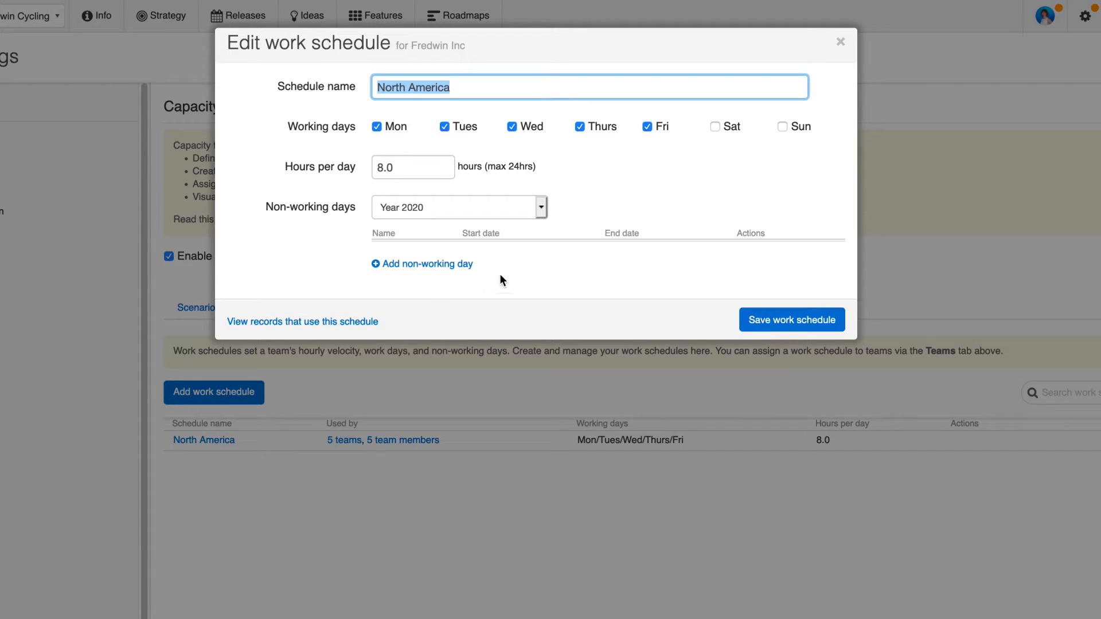
click(841, 43)
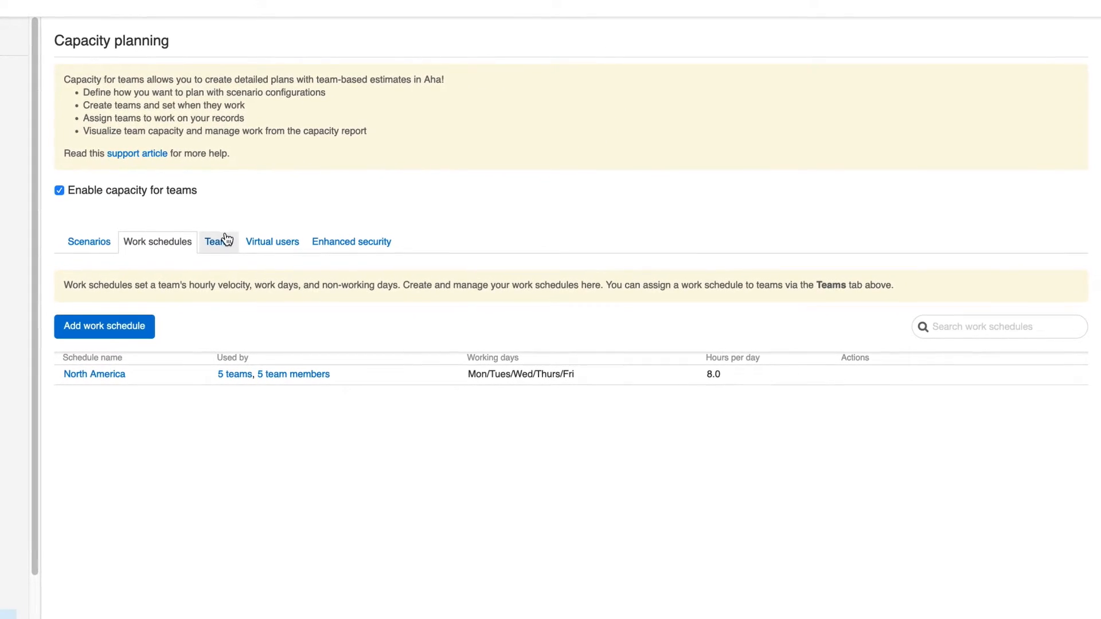
Open Blue team's details and view the calculation options for its Capacity and Total people fields without changing them.
click(220, 243)
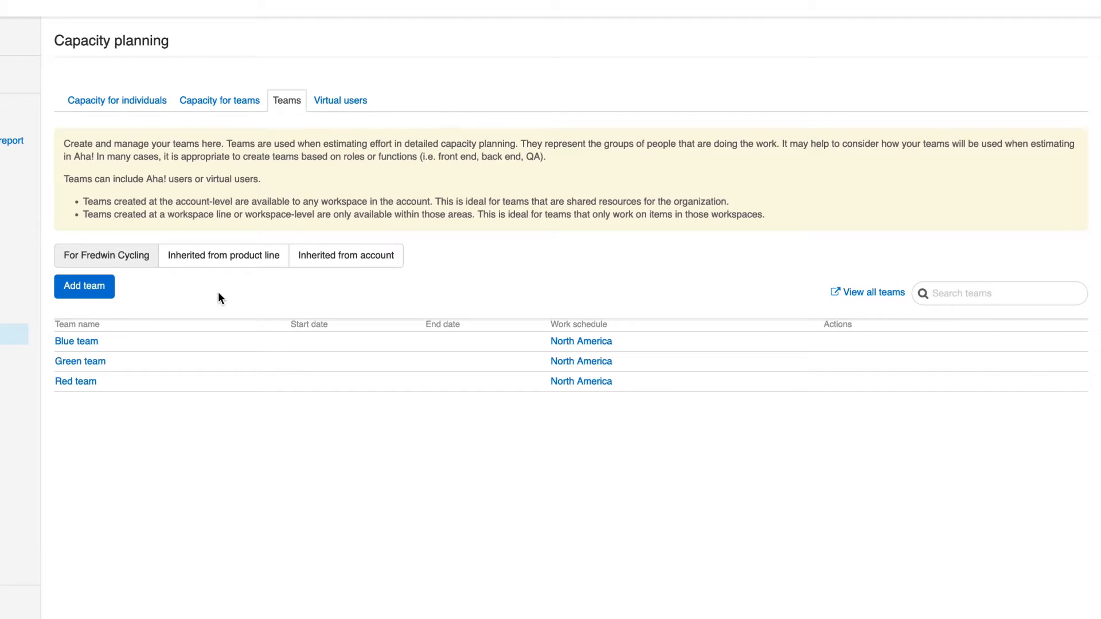
click(90, 342)
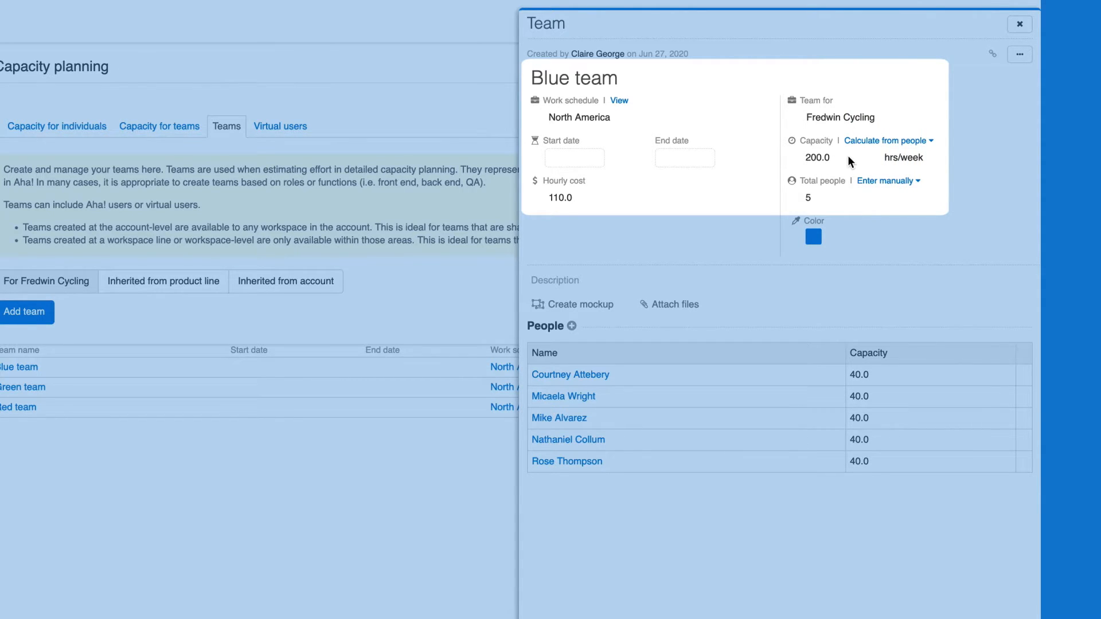
click(930, 142)
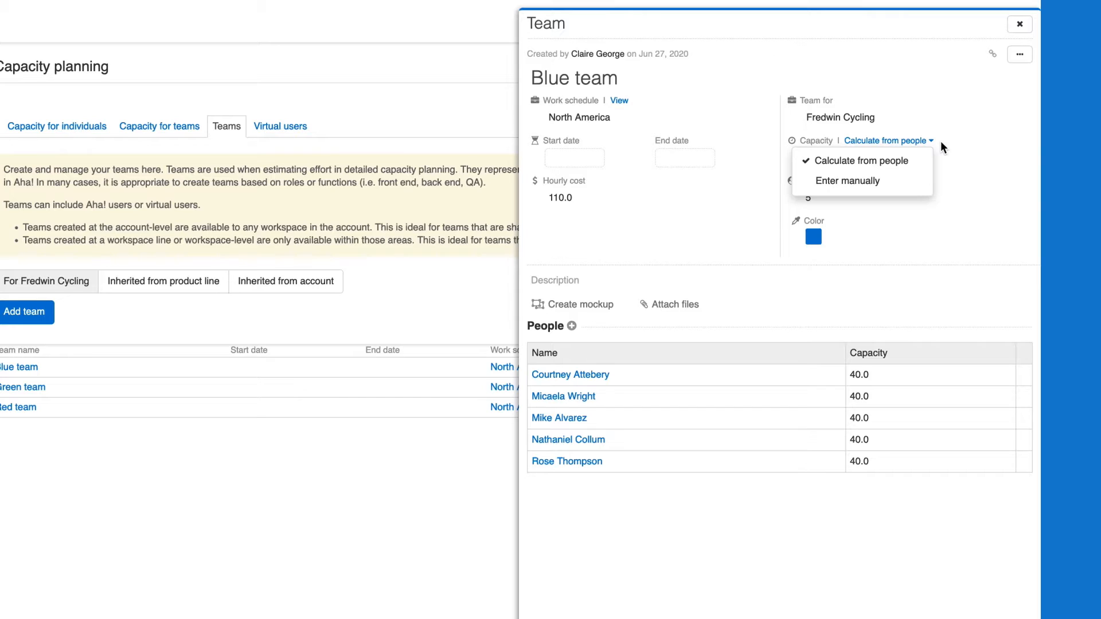
click(948, 175)
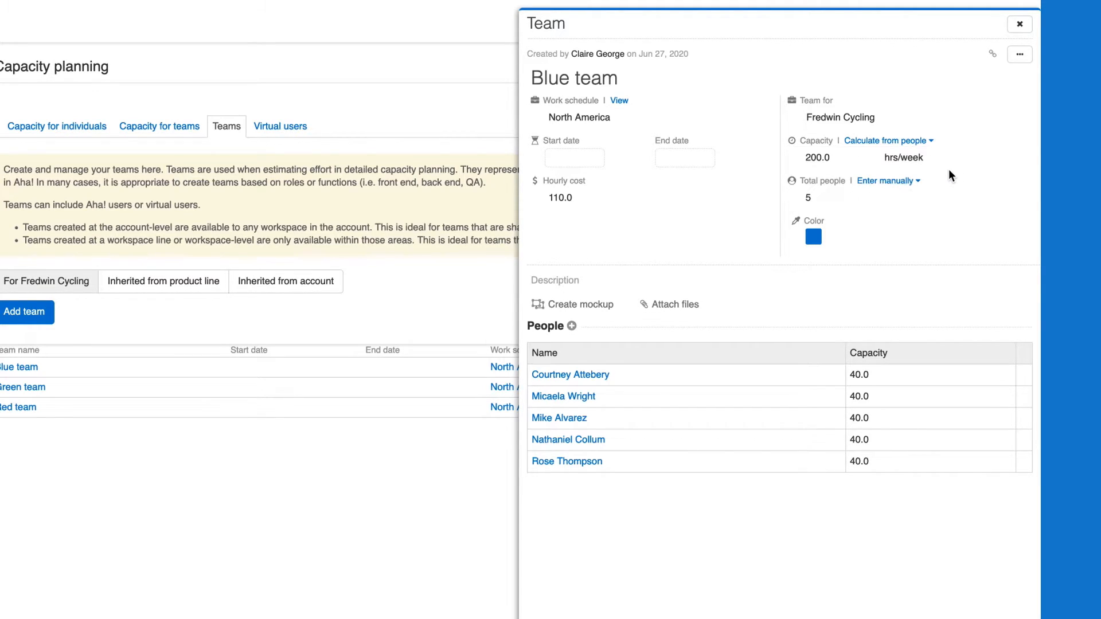
click(913, 184)
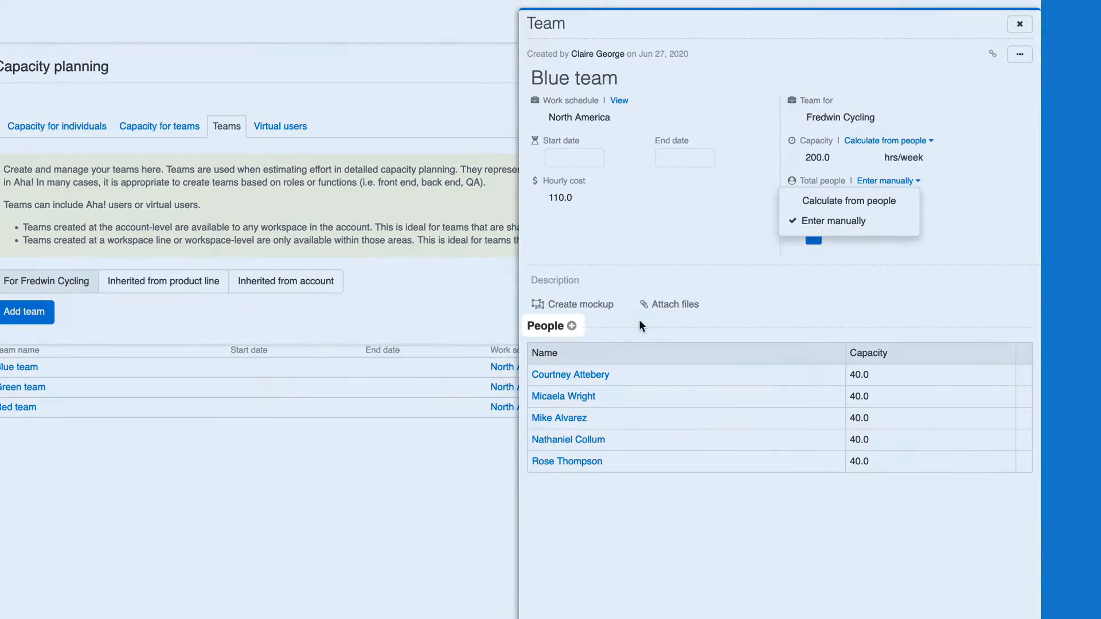
click(639, 320)
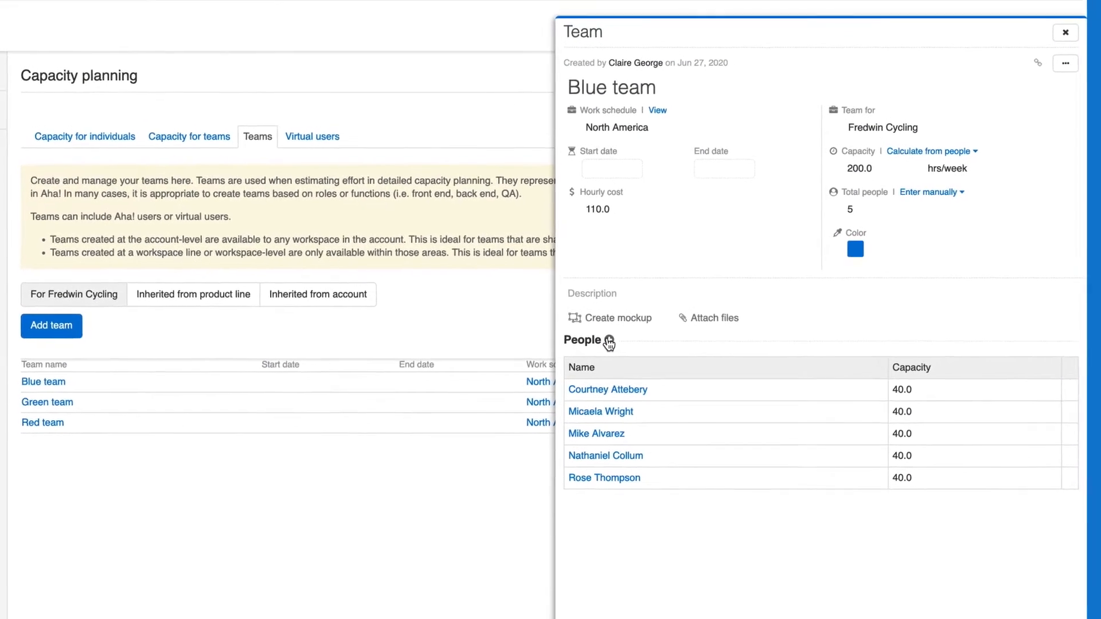
View the user types available when adding people to Blue team and close the dialog without adding anyone.
click(571, 326)
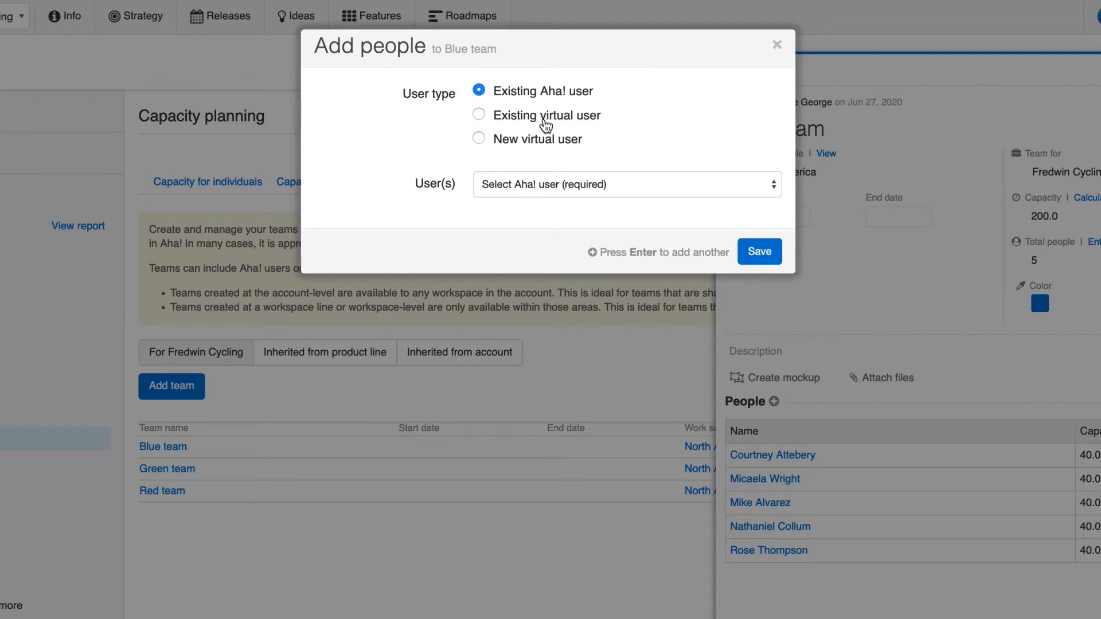
click(776, 44)
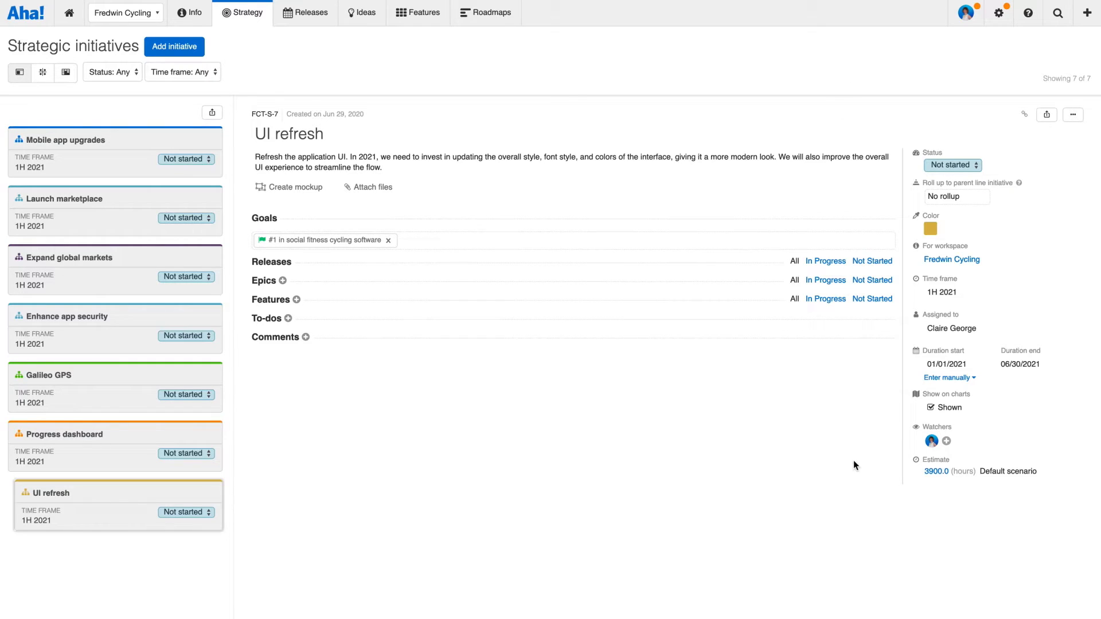
Open the UI refresh estimate and the Initiatives 1H 2021 capacity report, and examine Blue team's planned work for each month from January to June.
click(935, 472)
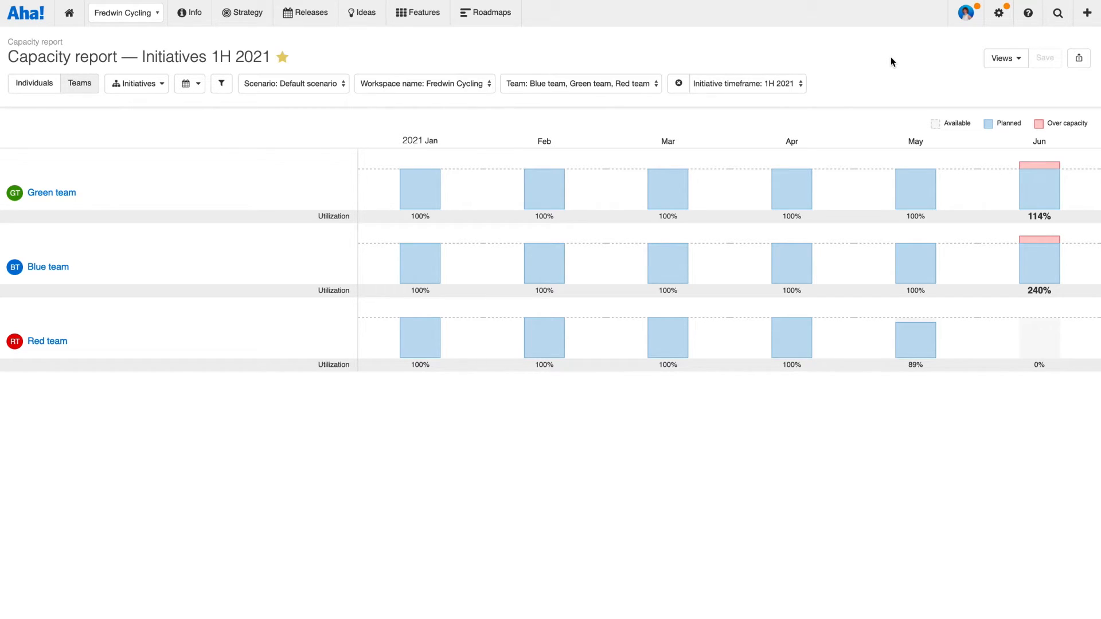
click(421, 258)
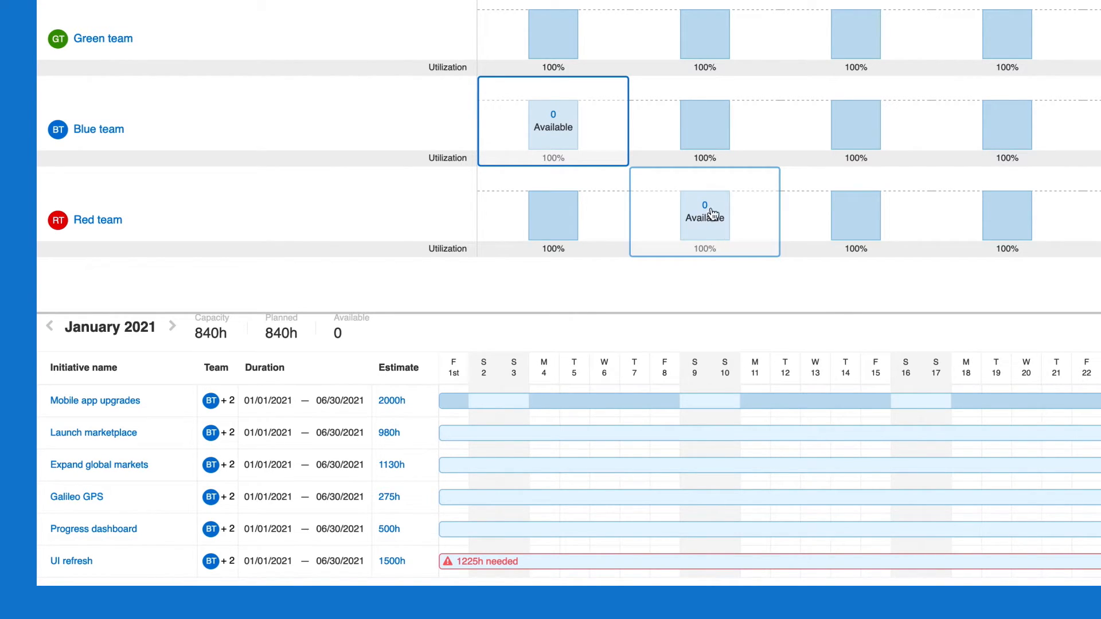
click(713, 143)
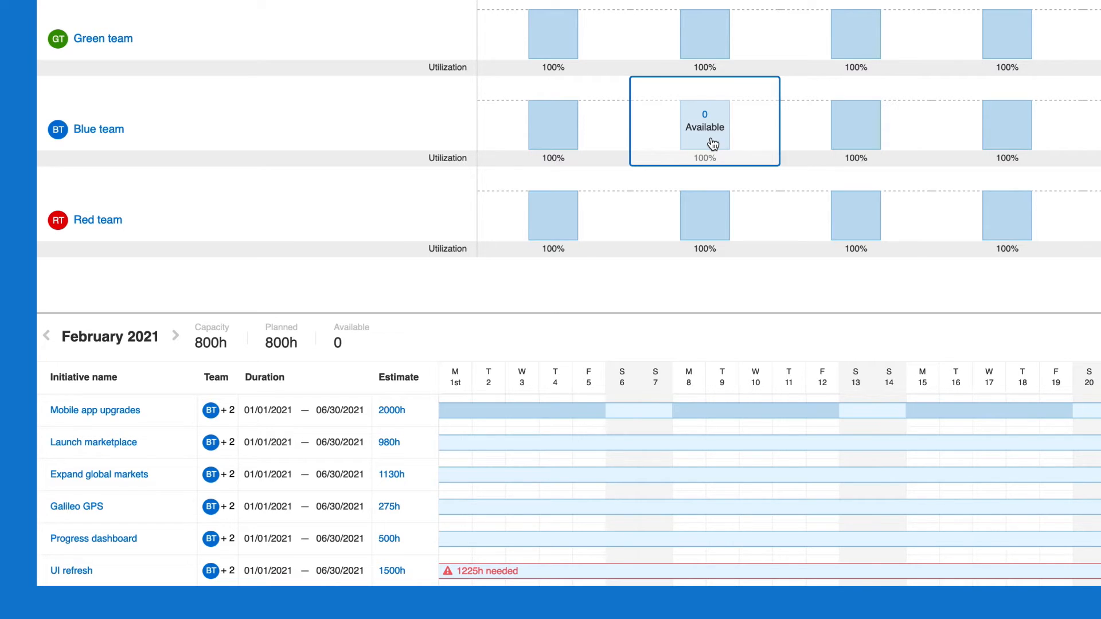
click(854, 133)
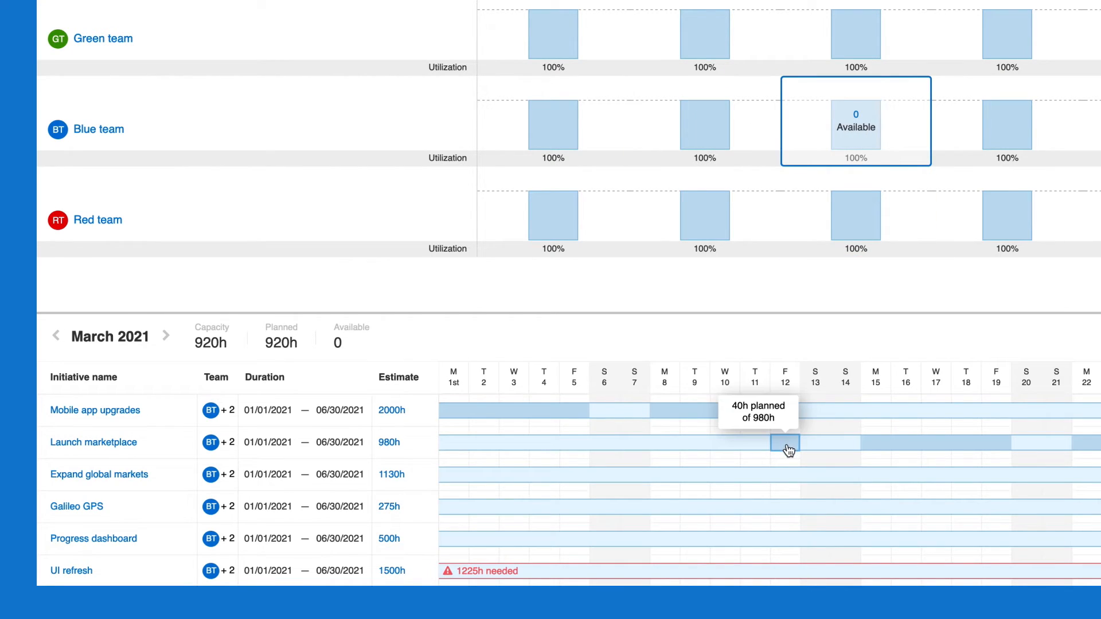
mouse_move(788, 423)
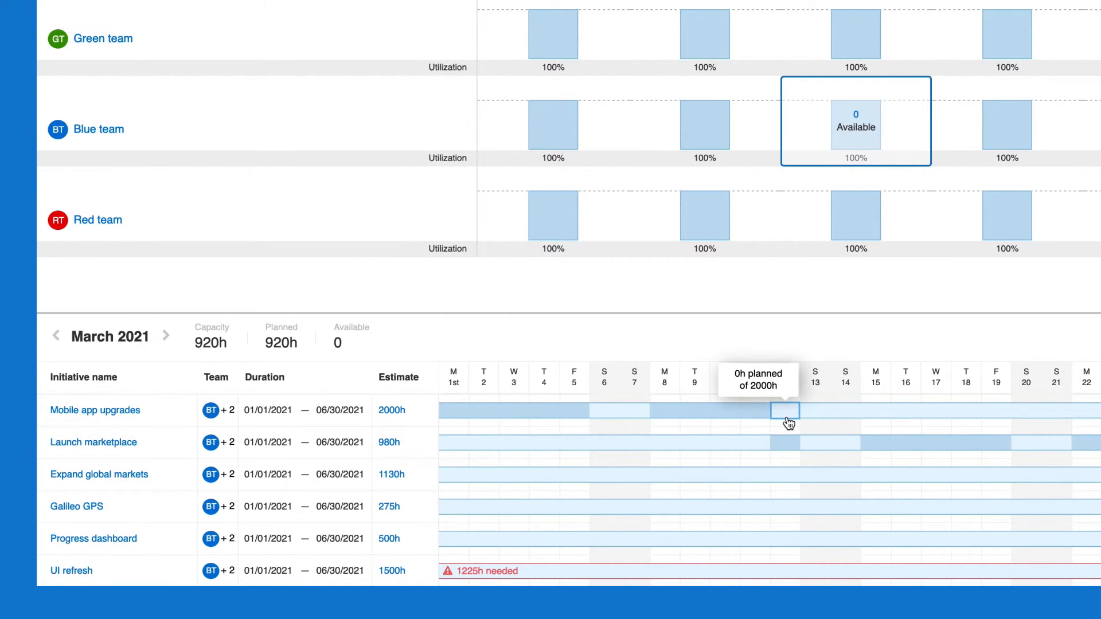
mouse_move(779, 447)
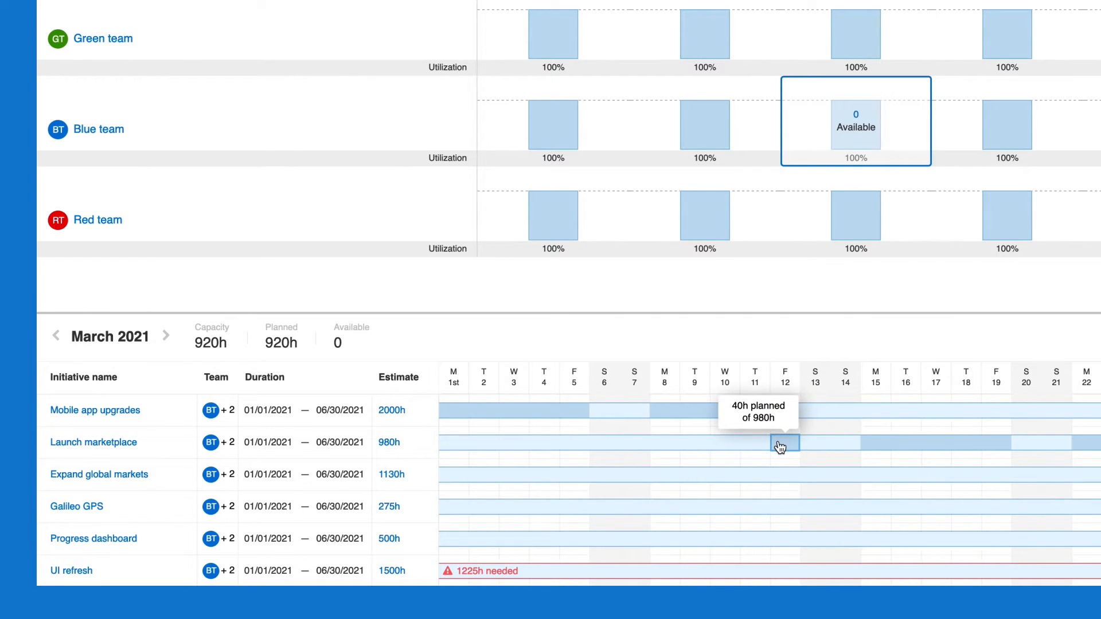
click(1007, 129)
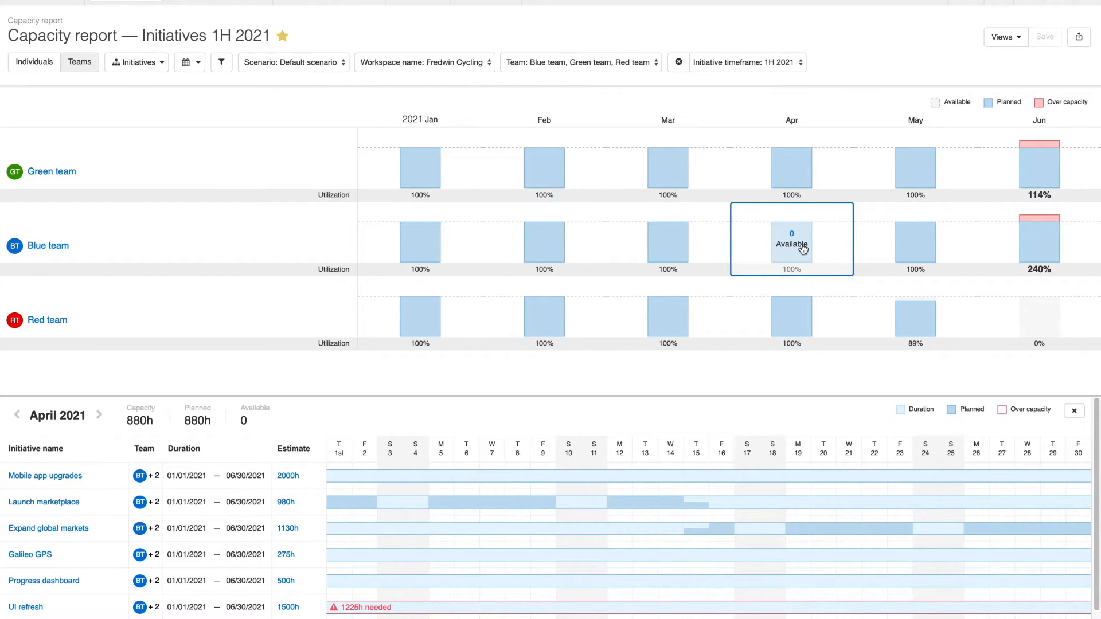
click(921, 238)
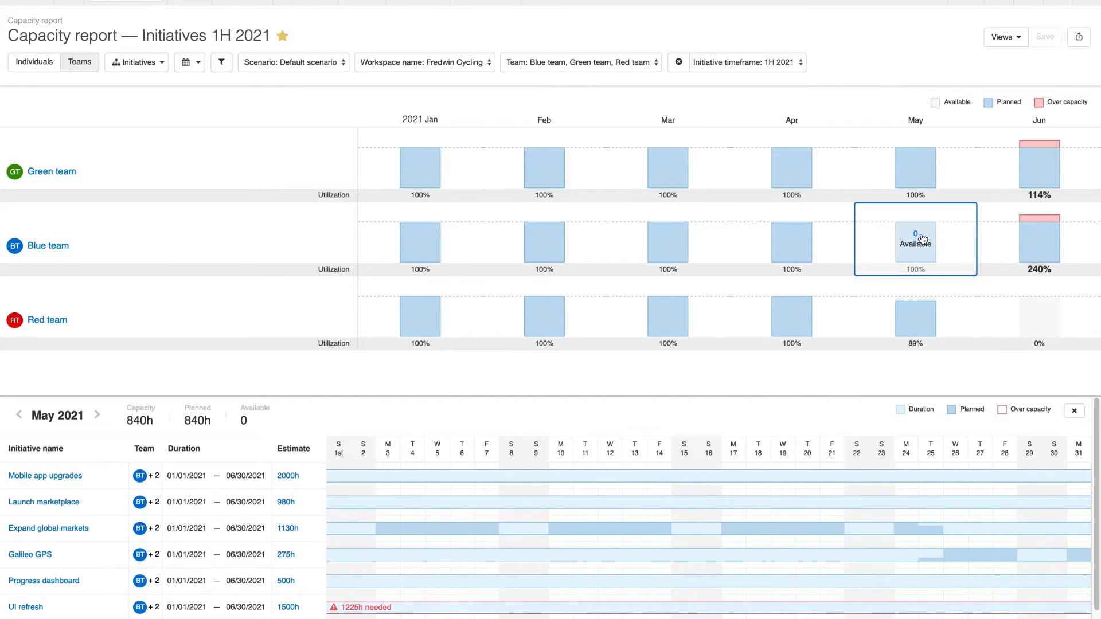
click(1025, 247)
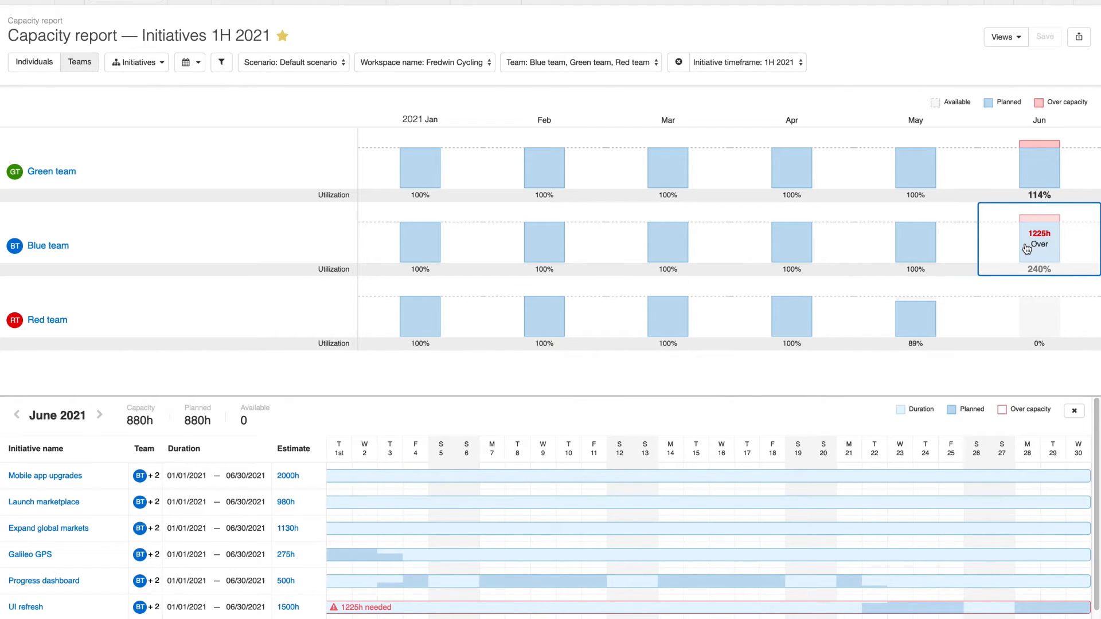
mouse_move(1032, 298)
Clear the UI refresh initiative's start date in Blue team's June 2021 work details and leave the date picker.
click(193, 607)
key(BackSpace)
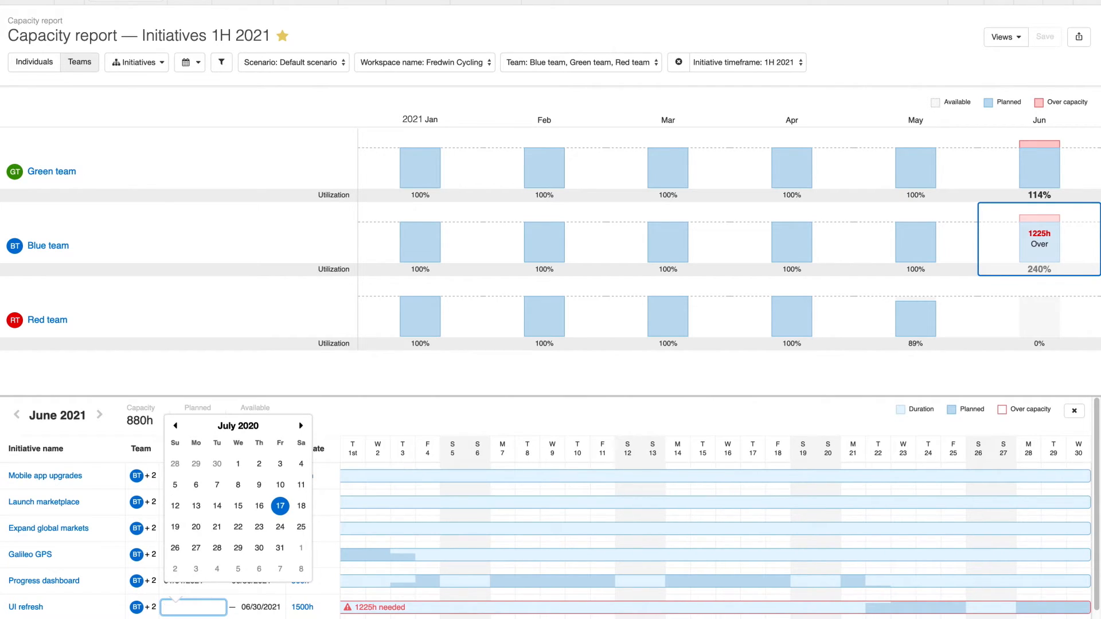
click(290, 379)
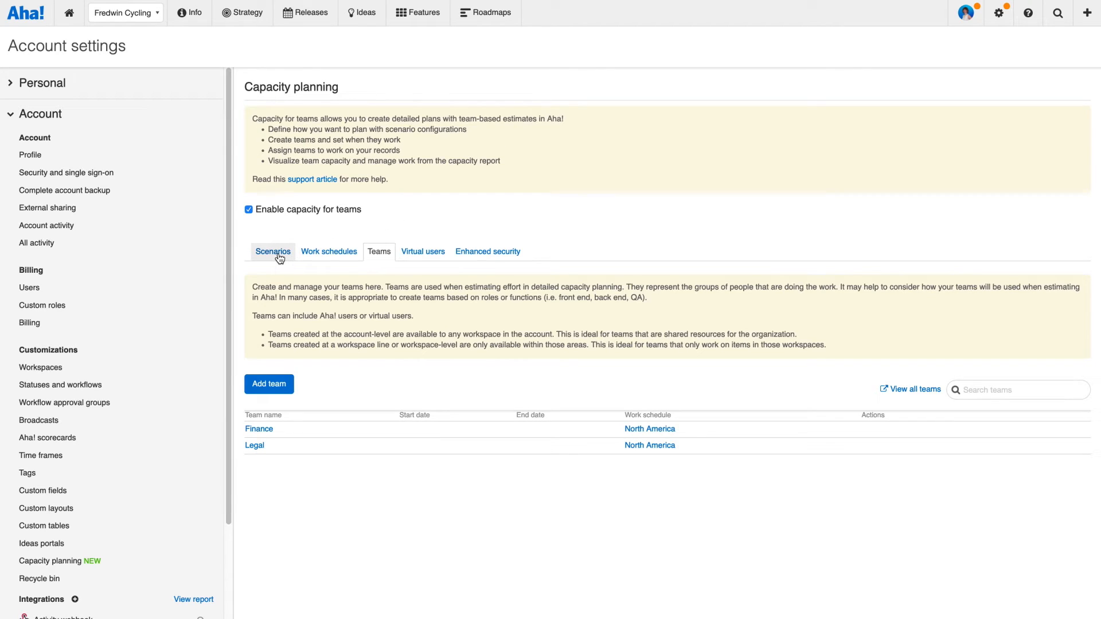
Open a new capacity scenario configuration and view the available estimate units, keeping Hours.
click(280, 255)
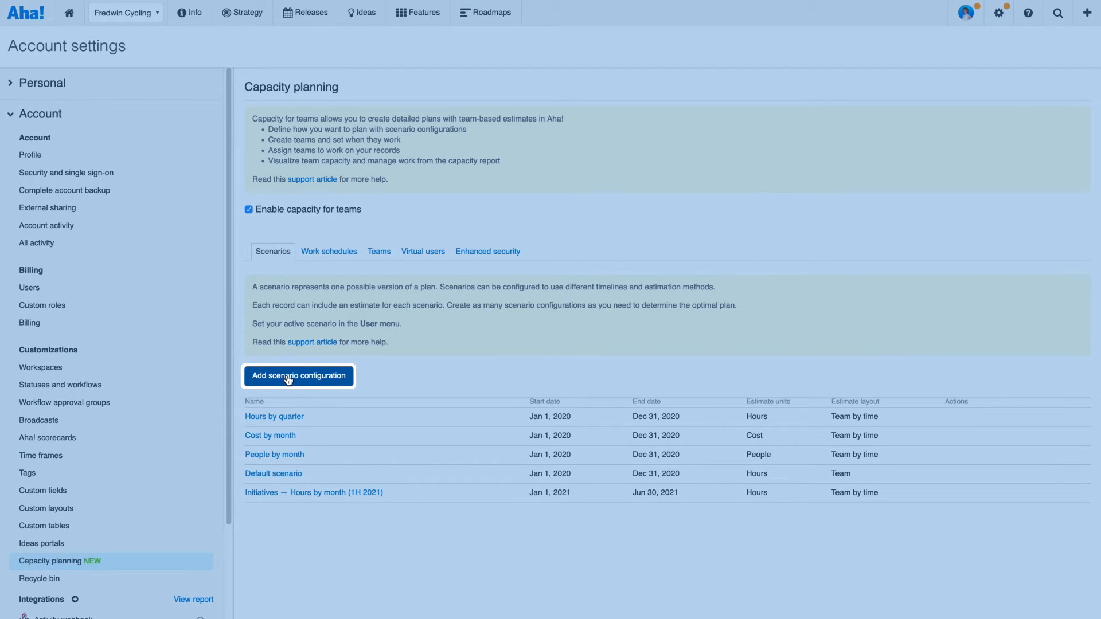
click(288, 380)
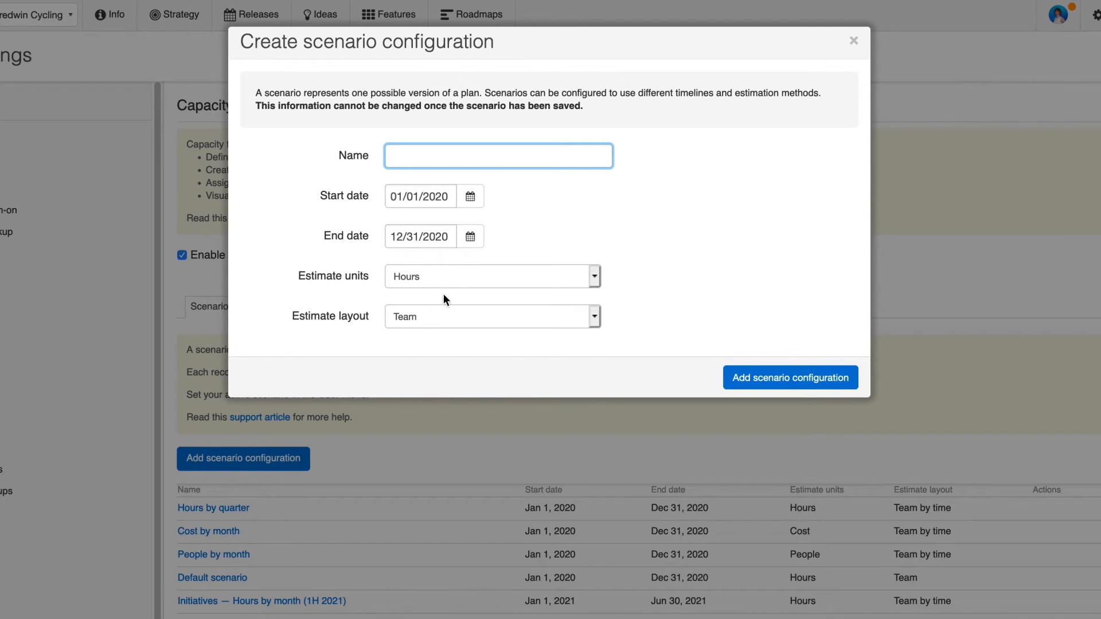
click(452, 276)
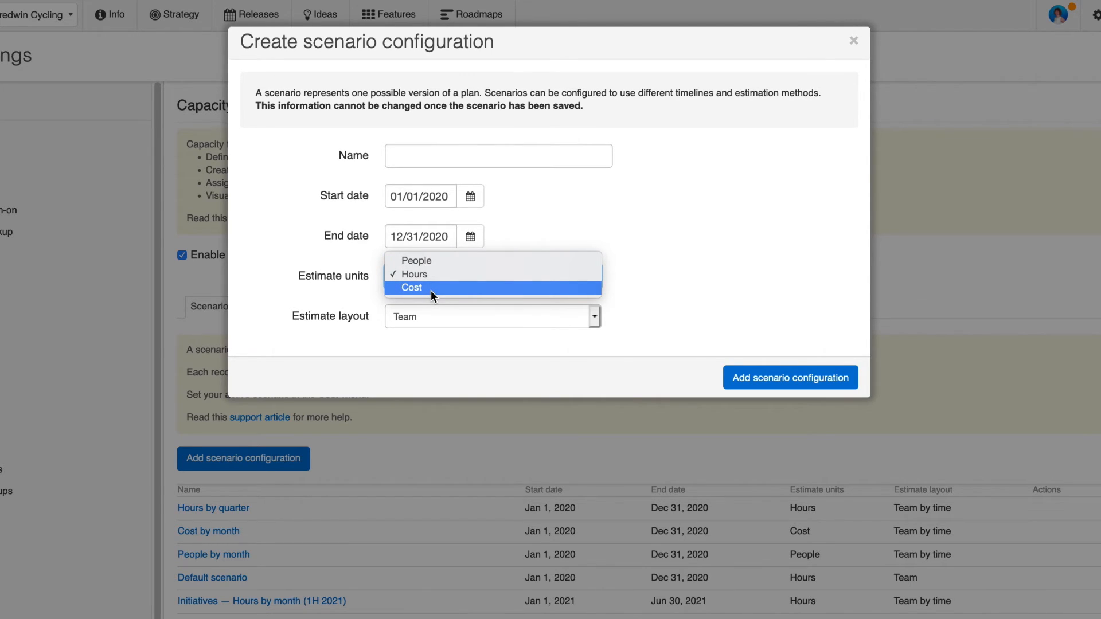
click(641, 197)
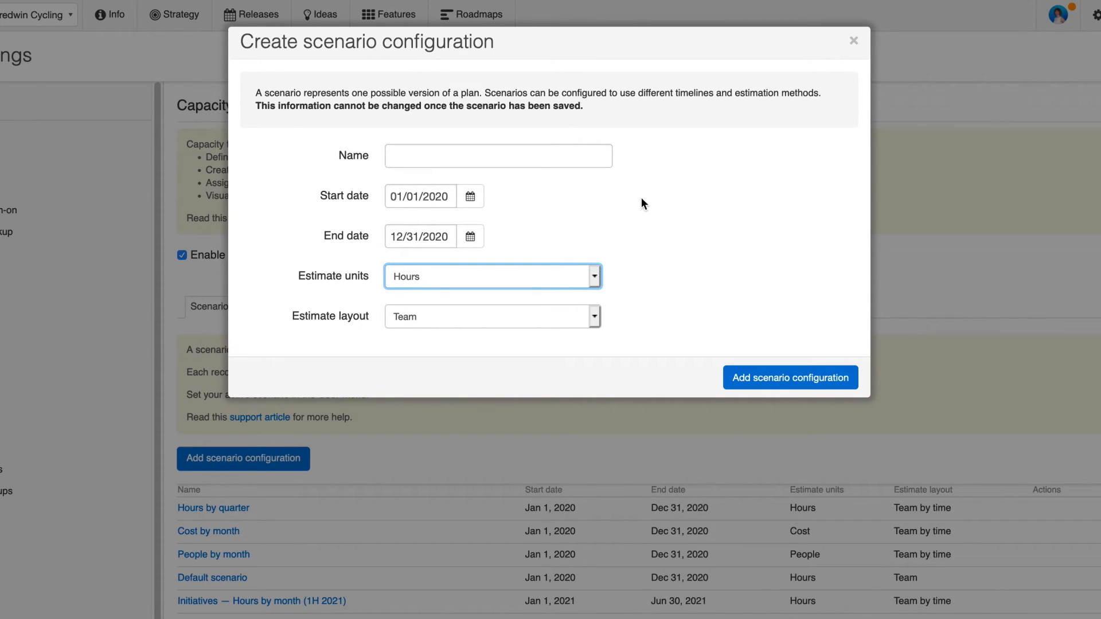
Try the Team by time estimate layout, view its estimate interval options, and close the new scenario configuration without saving.
click(568, 321)
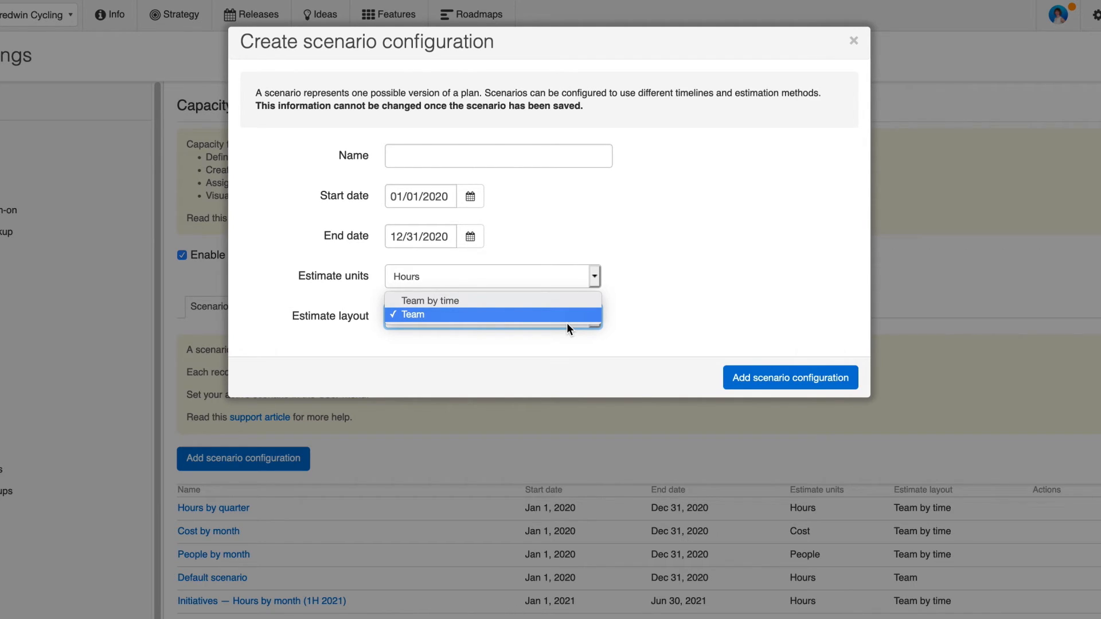
click(565, 301)
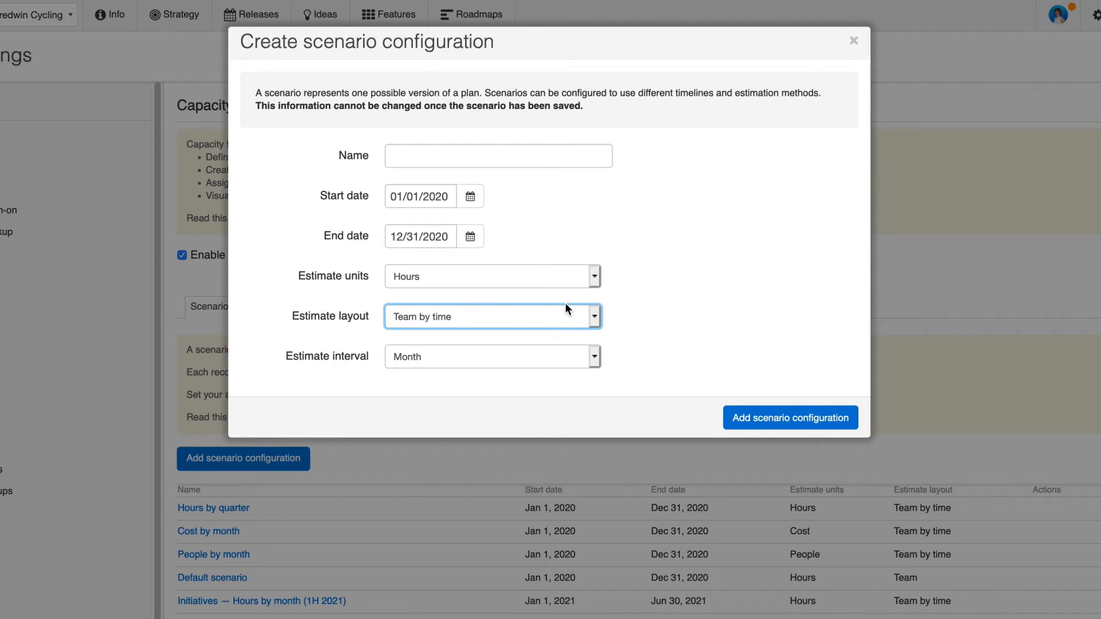
click(593, 358)
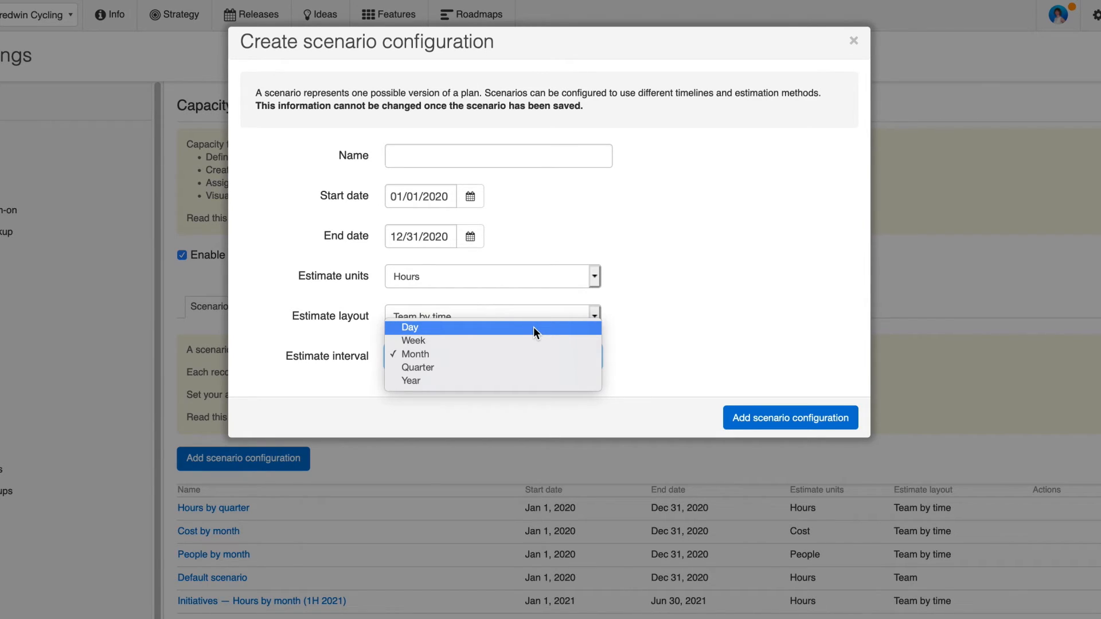
click(728, 201)
click(853, 39)
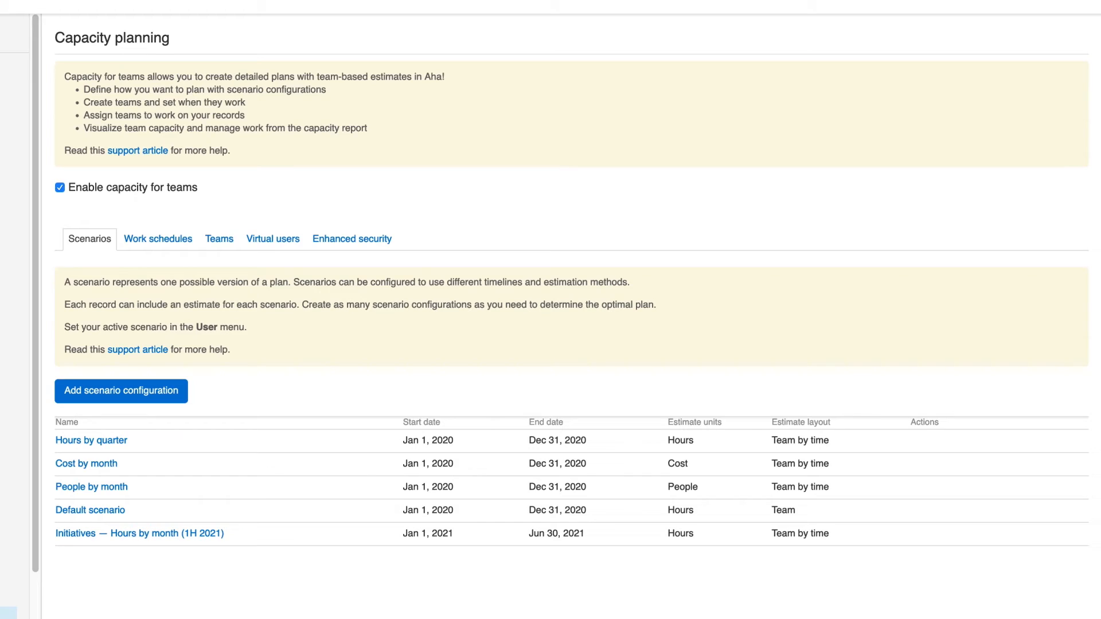
View the settings of the Initiatives — Hours by month (1H 2021) scenario without changing them.
click(198, 533)
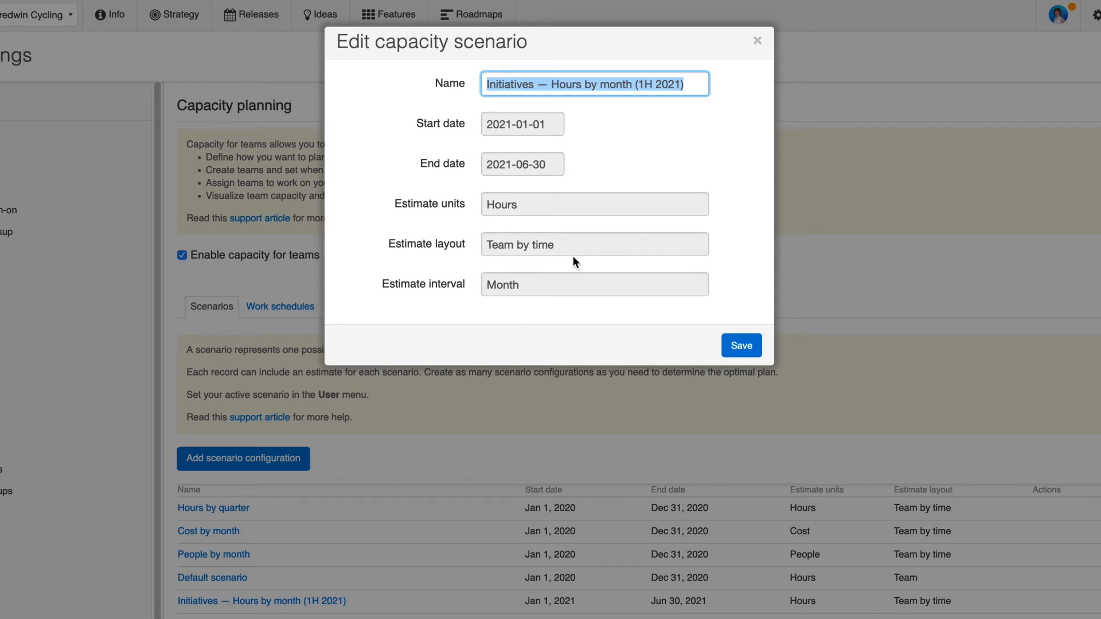
click(757, 41)
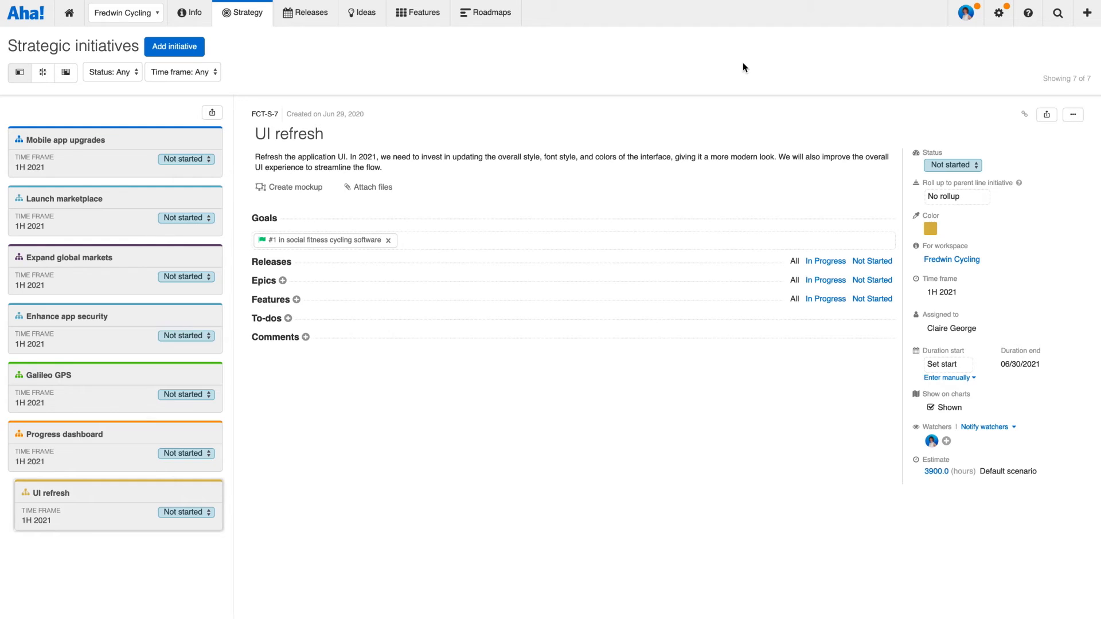
Change the active scenario configuration to Initiatives — Hours by month (1H 2021) and save it.
click(967, 16)
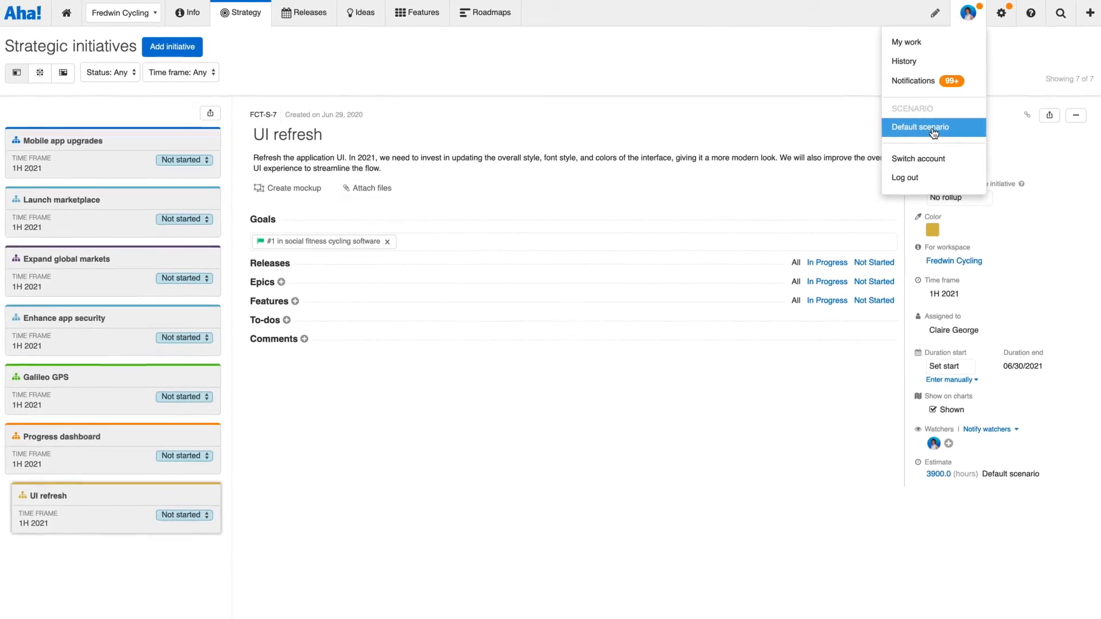
click(931, 129)
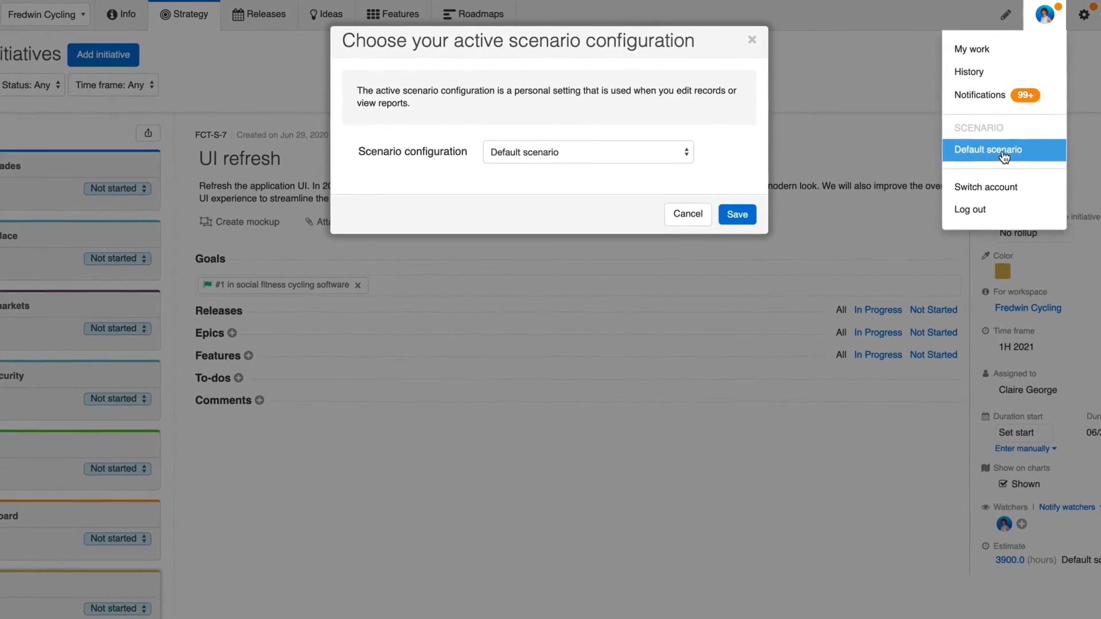
click(681, 162)
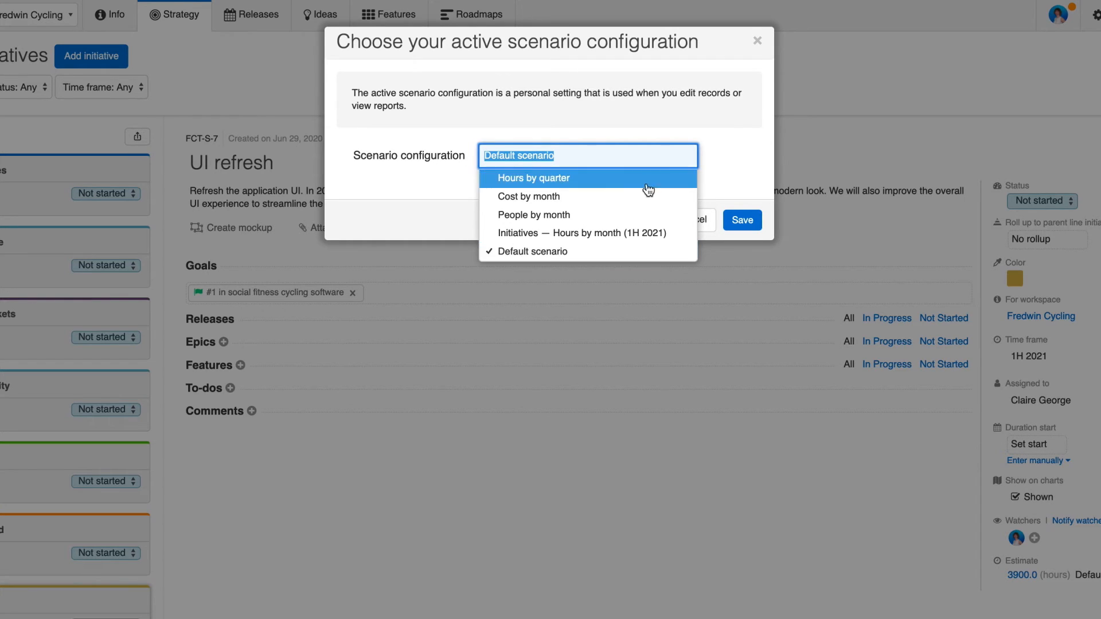
click(577, 238)
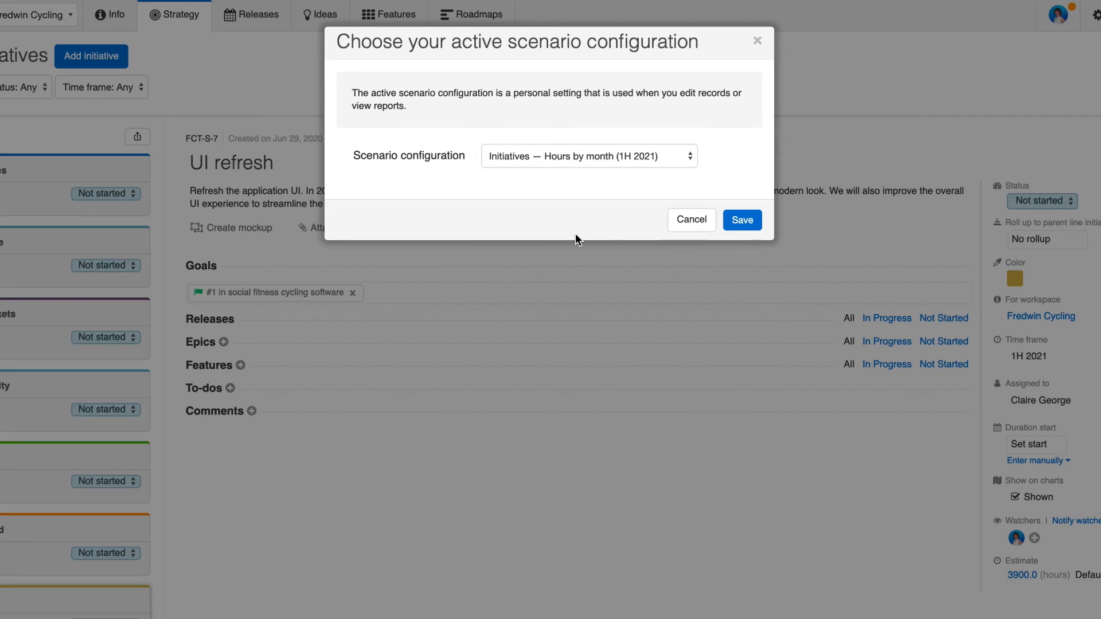
click(740, 223)
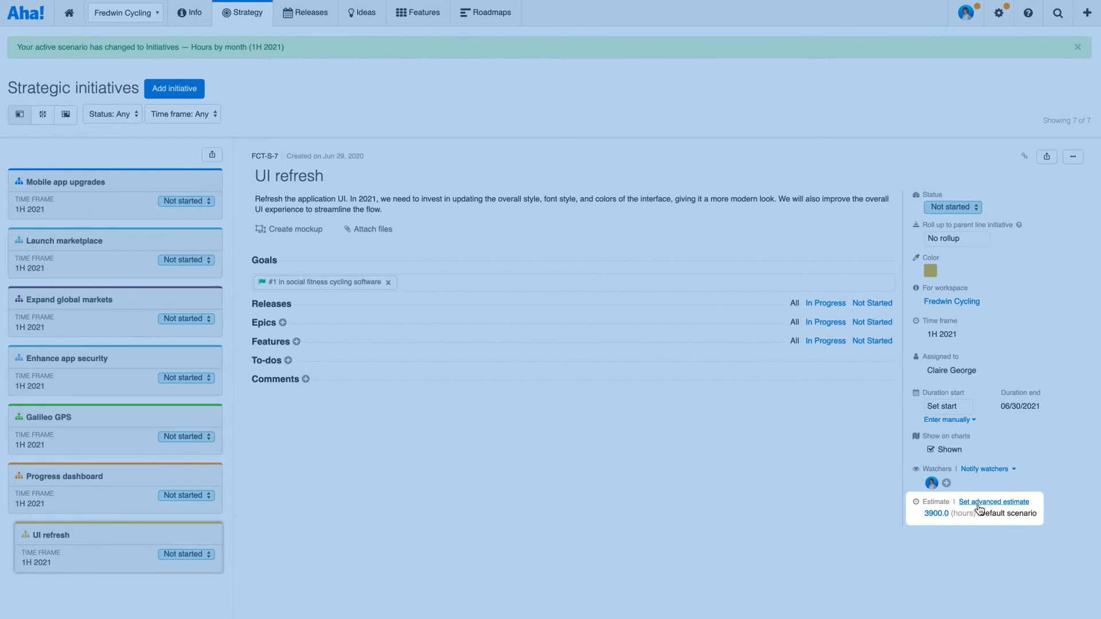
Open an advanced estimate for the UI refresh initiative and add Blue team to it.
click(978, 504)
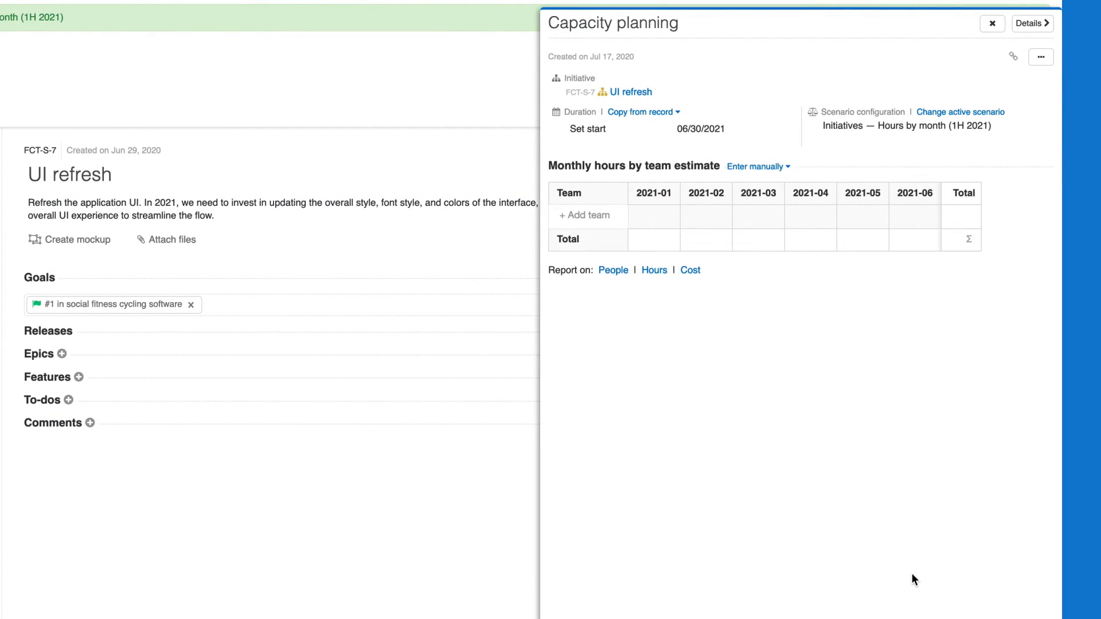
click(575, 215)
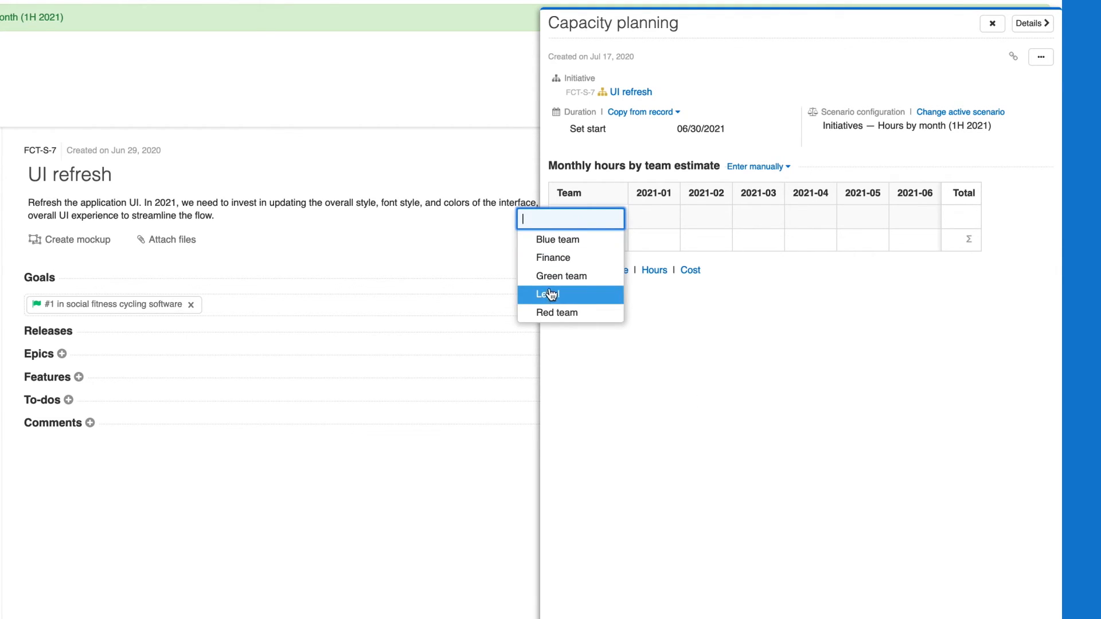
click(559, 239)
Estimate Blue team's work on UI refresh at 56 hours for 2021-01 and 34 hours for 2021-02, and close the estimate and the notification.
click(642, 221)
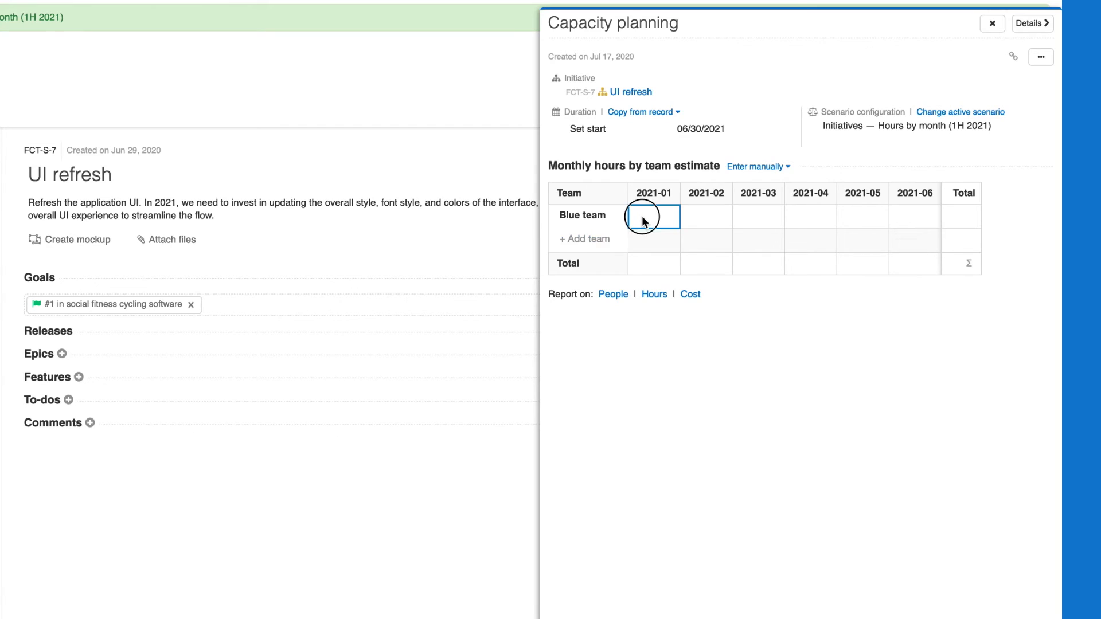
text(56)
click(711, 219)
text(34)
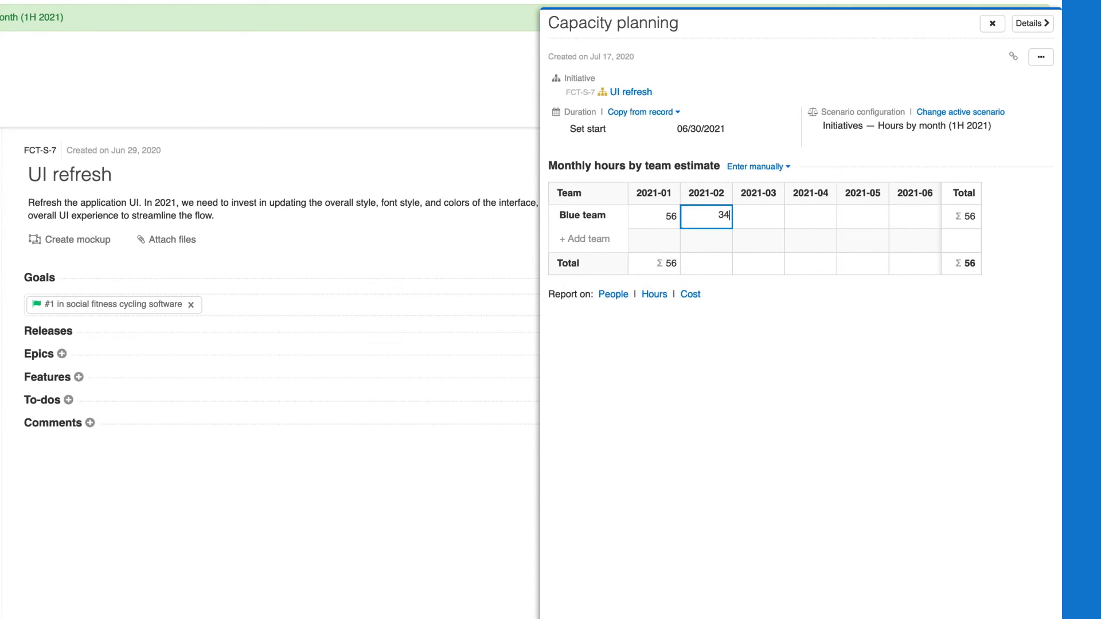
click(780, 453)
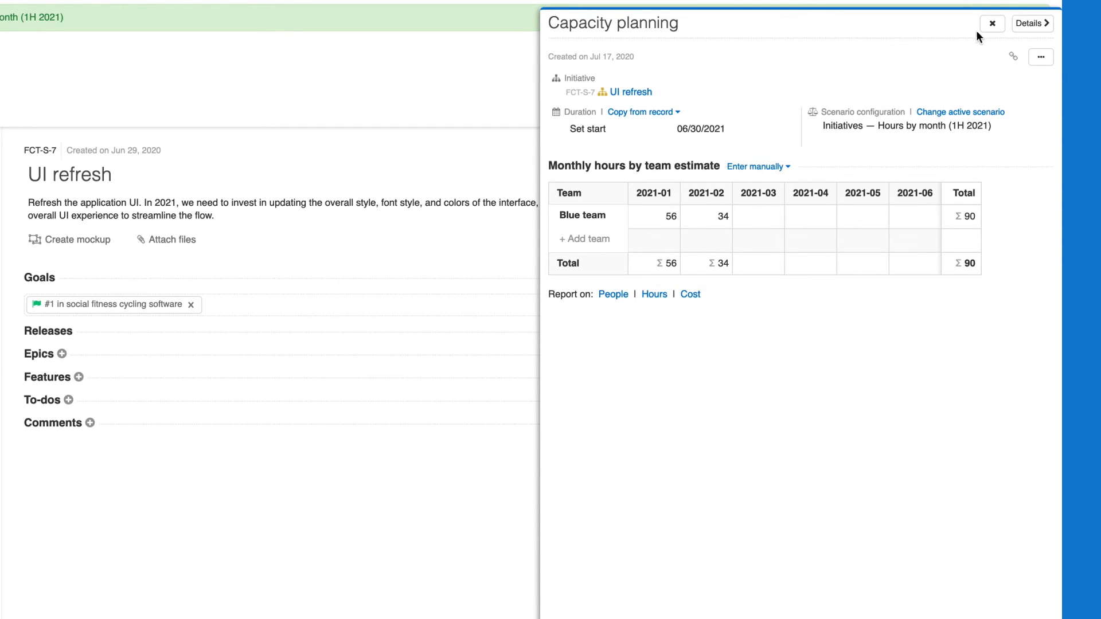
click(990, 26)
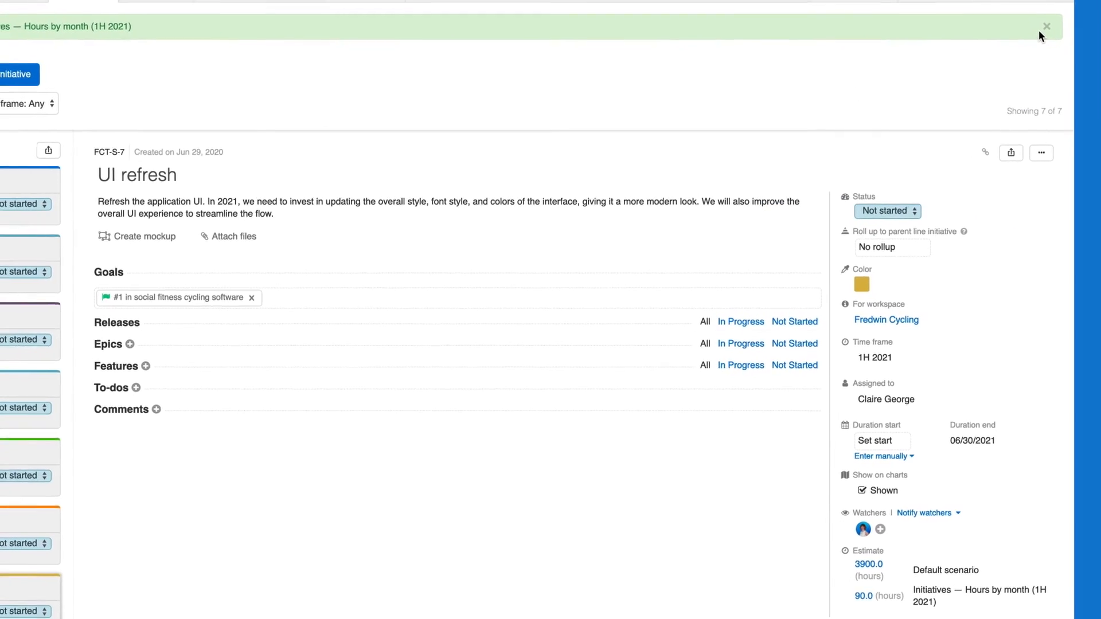
click(1045, 26)
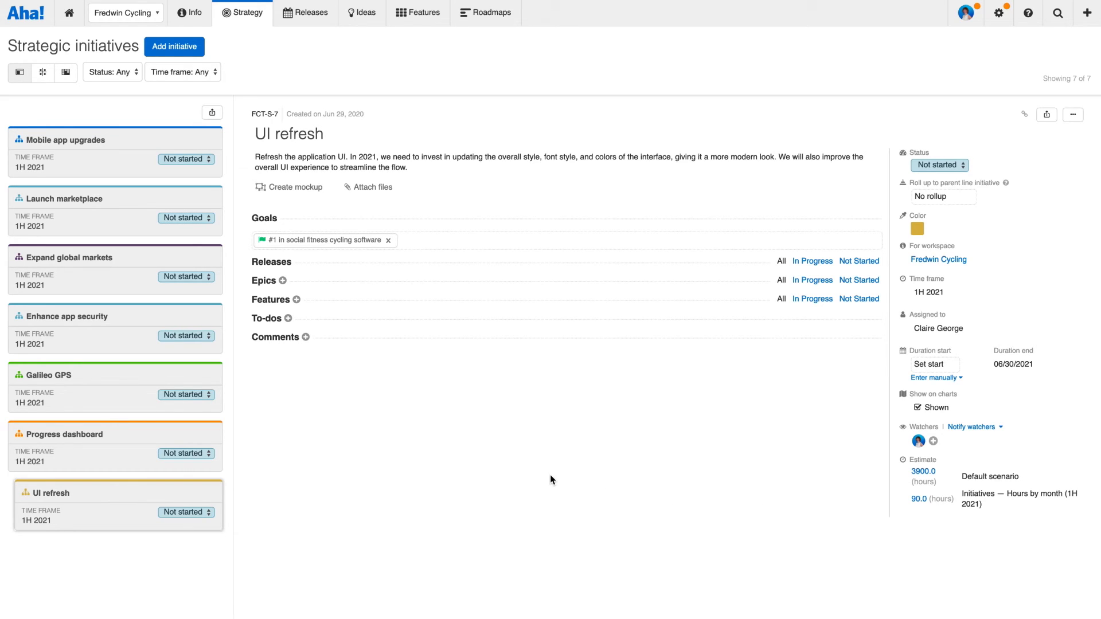
View the monthly team hours in the Expand global markets initiative's Initiatives — Hours by month (1H 2021) estimate and close it.
click(114, 273)
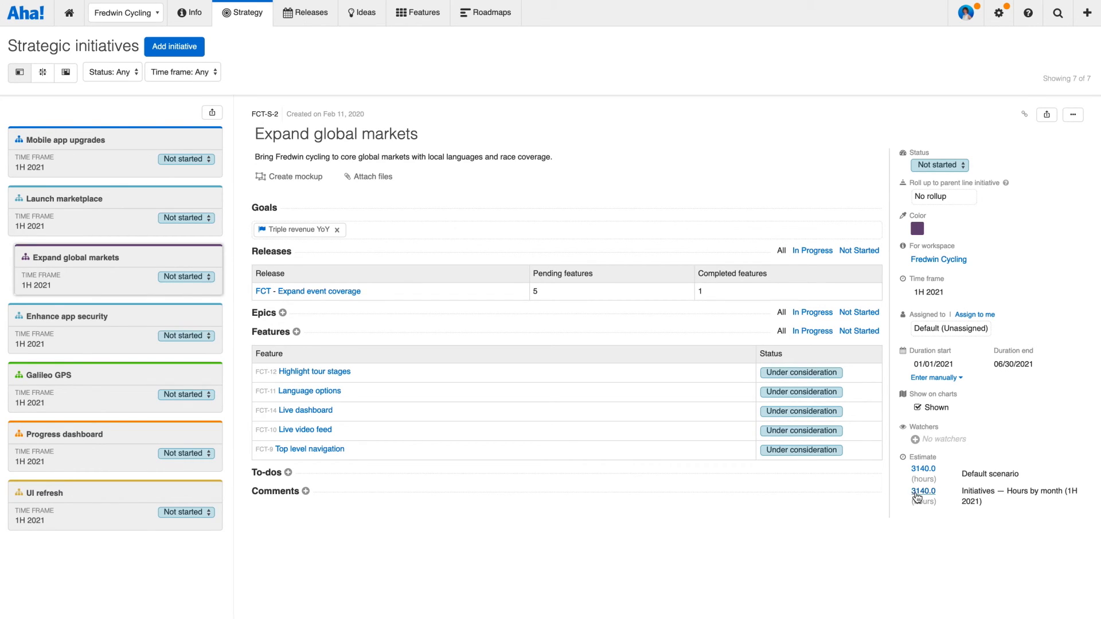
click(917, 493)
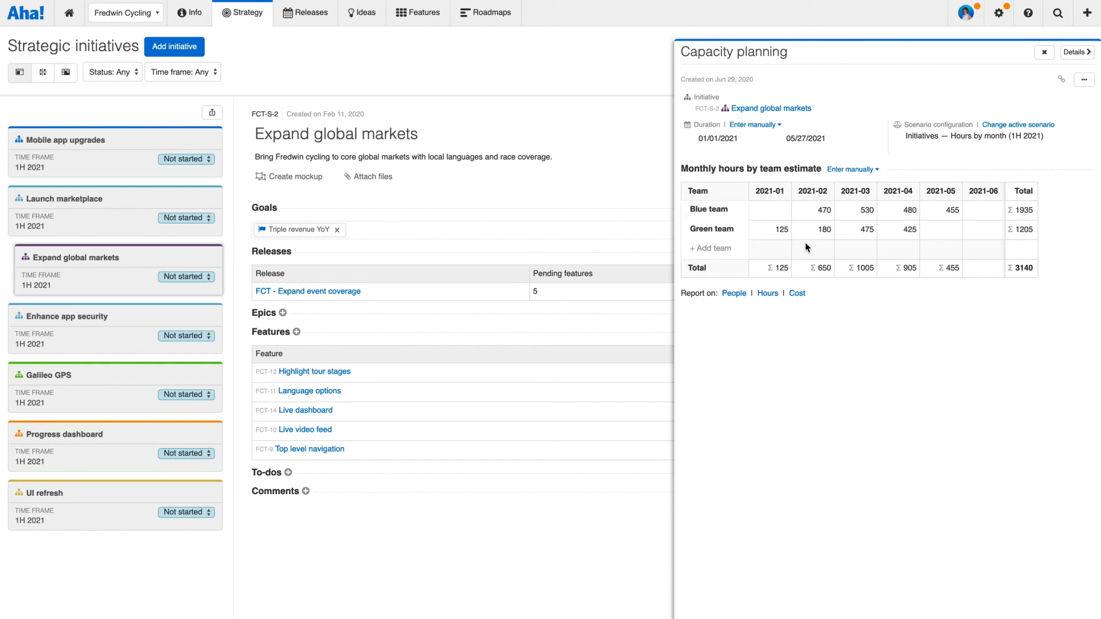
click(1044, 52)
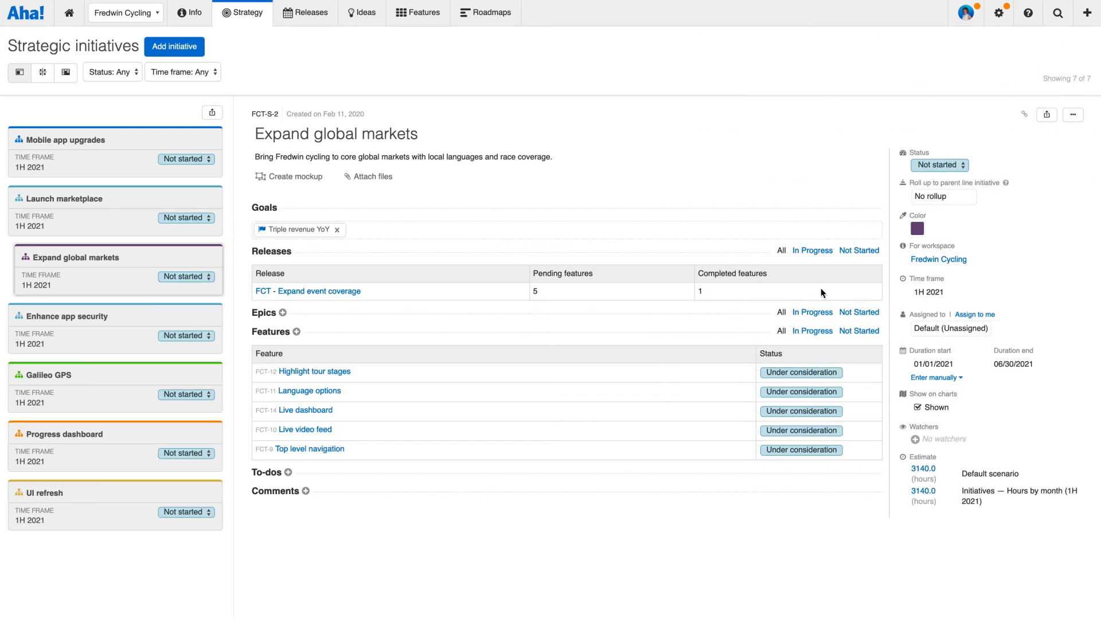
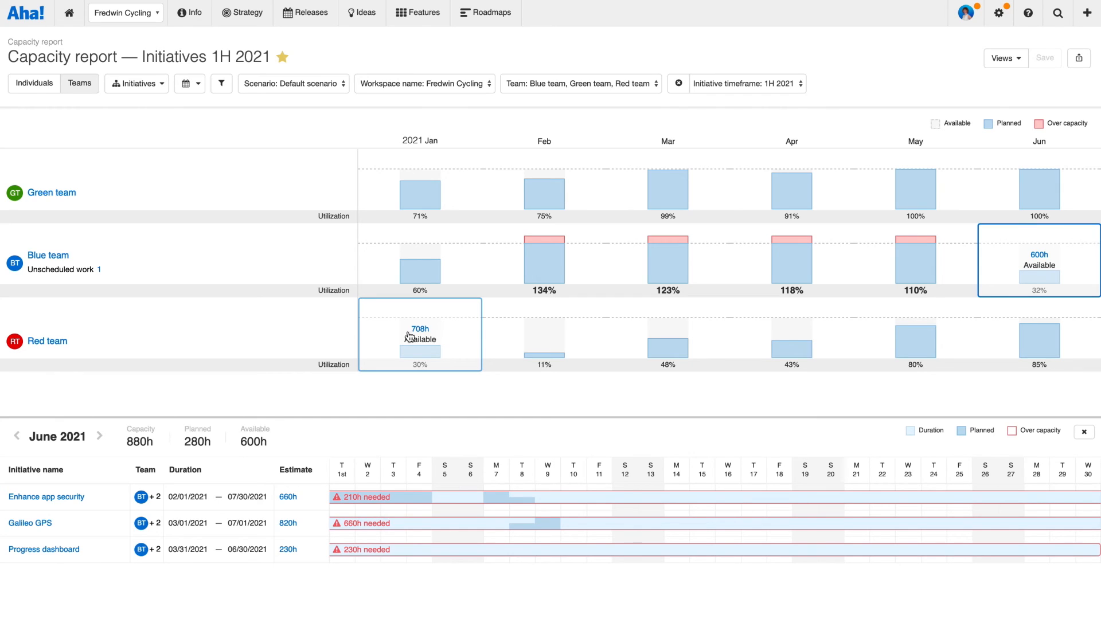
From Blue team's February 2021 work in the capacity report, open the Expand global markets estimate and add Red team to it.
click(544, 262)
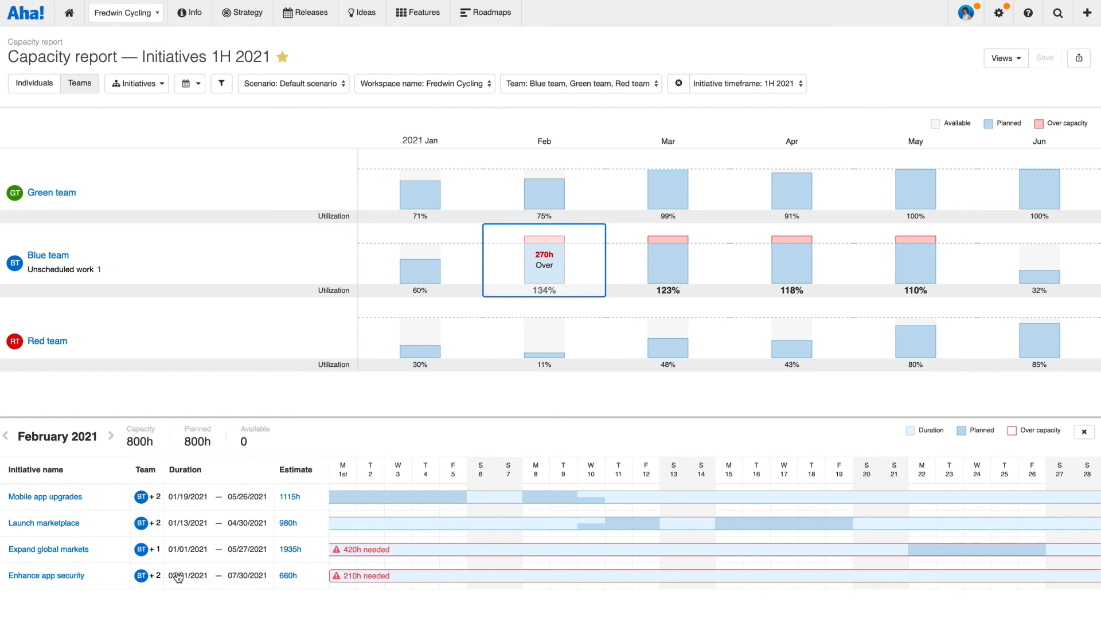
click(290, 550)
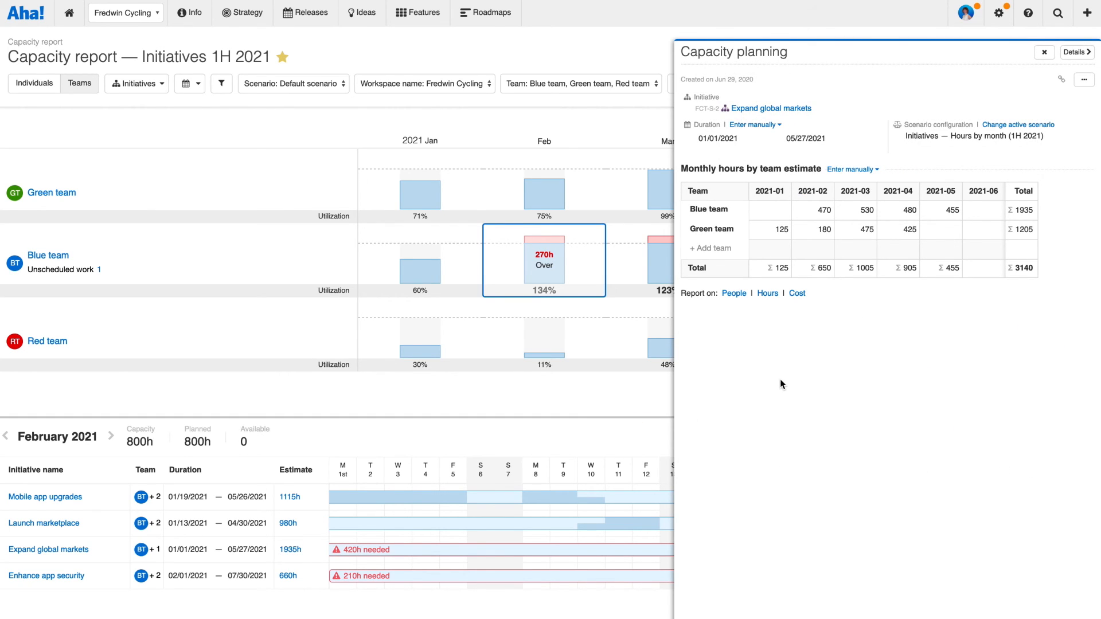
click(728, 255)
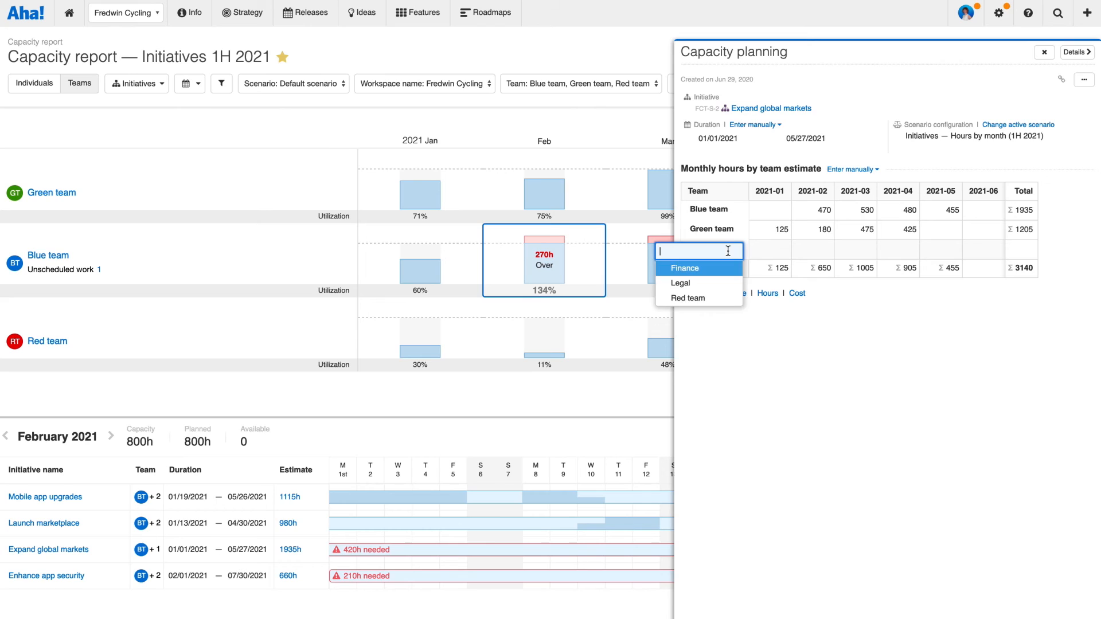
click(712, 297)
Move Blue team's hours for 2021-02 through 2021-05 to Red team's row, starting at 2021-01, and close the estimate.
drag(824, 211, 947, 213)
key(ctrl+c)
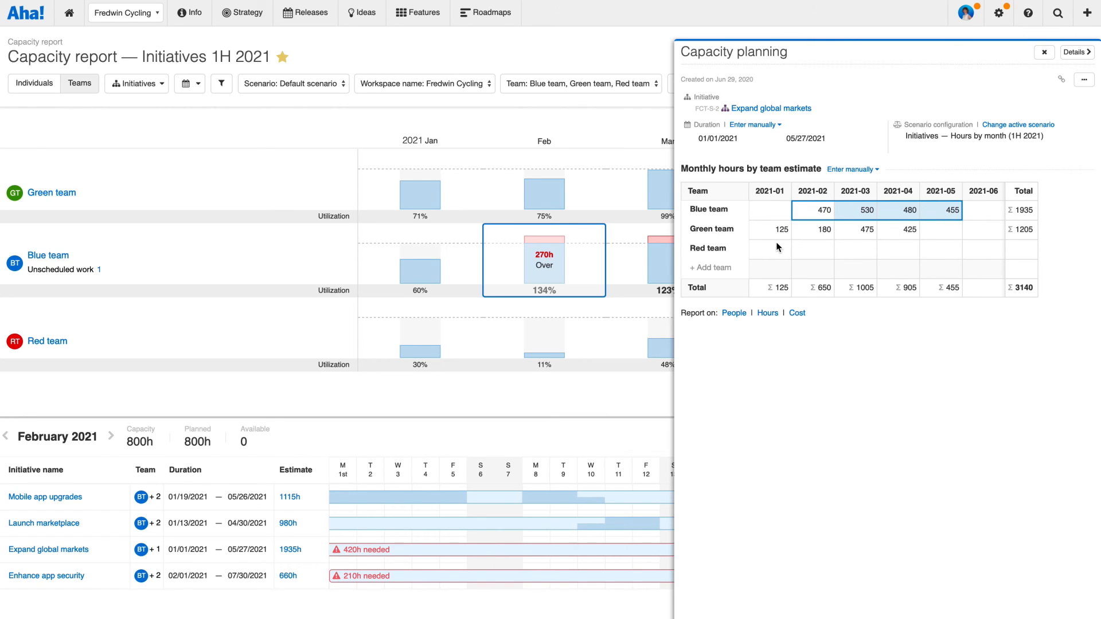
key(Delete)
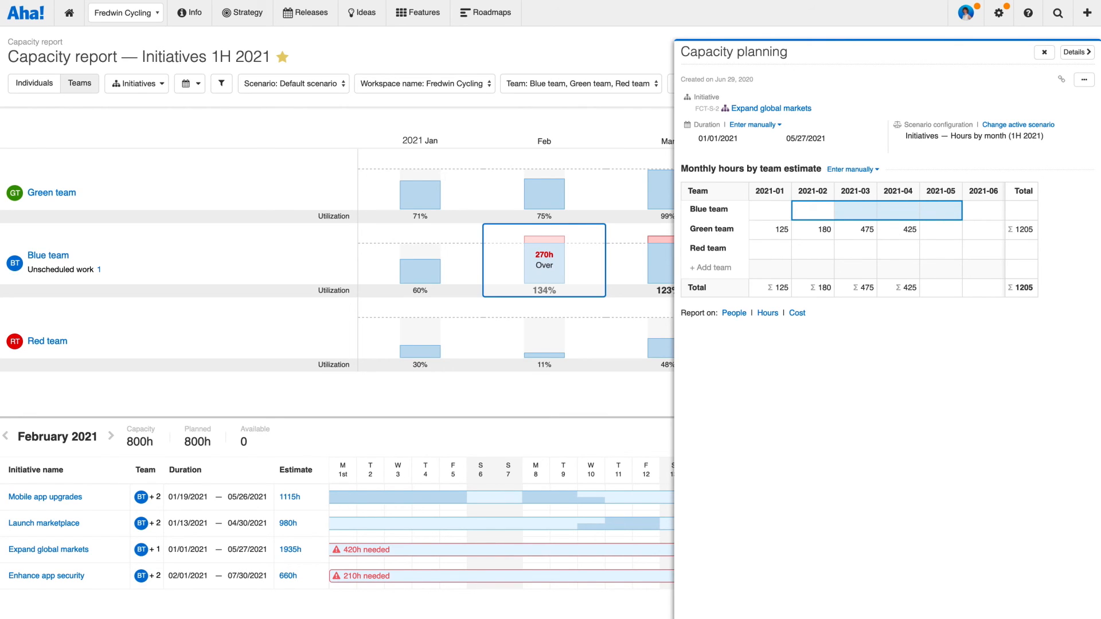
click(771, 247)
key(ctrl+v)
click(830, 371)
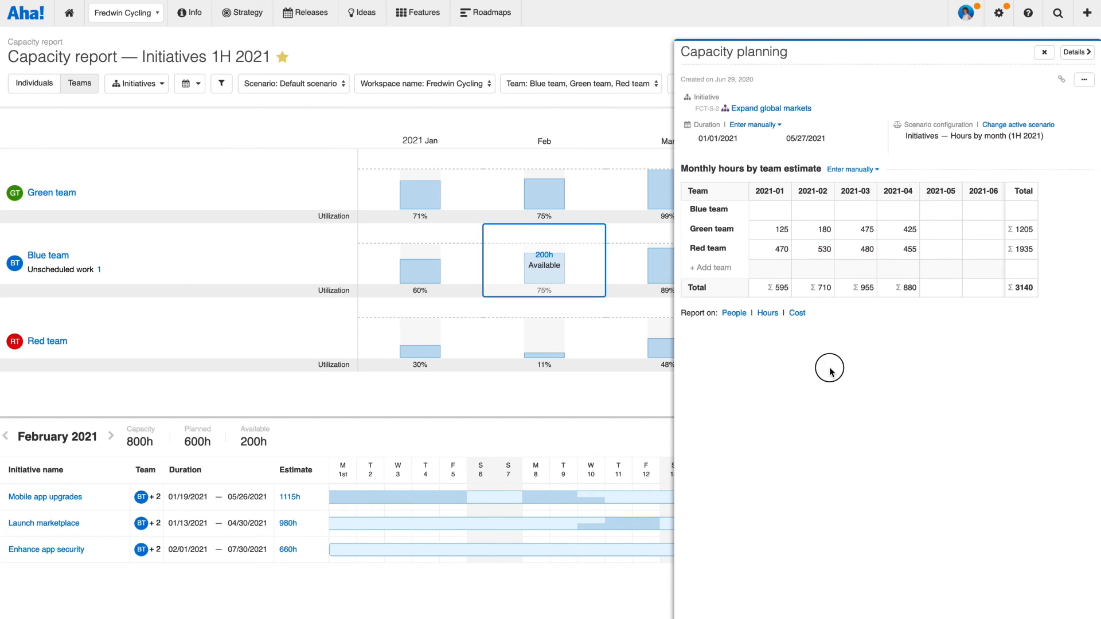
click(1044, 52)
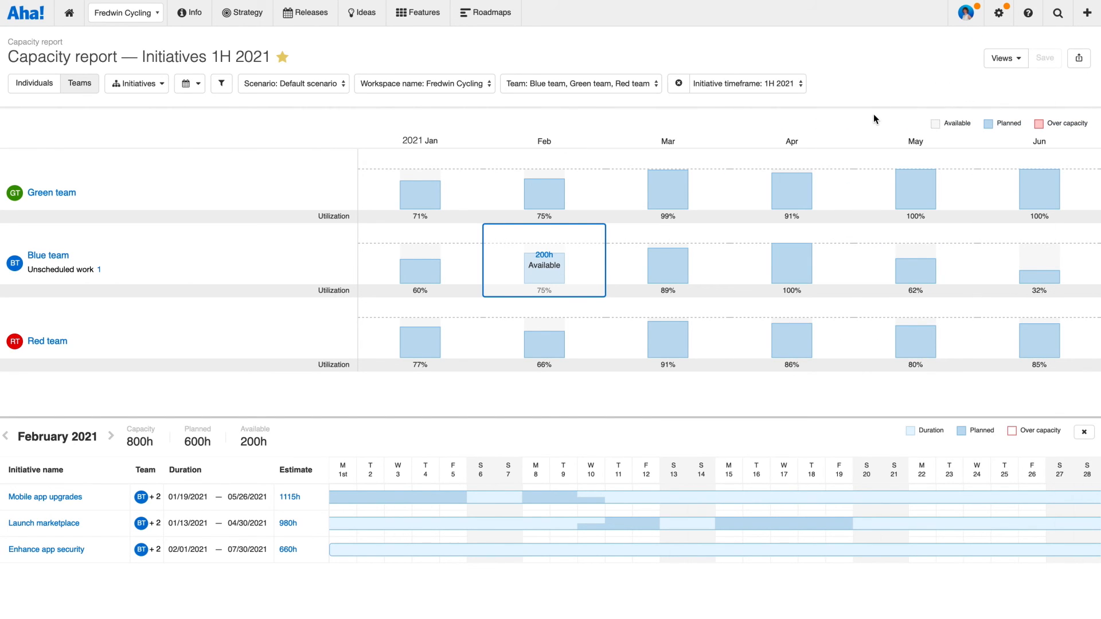